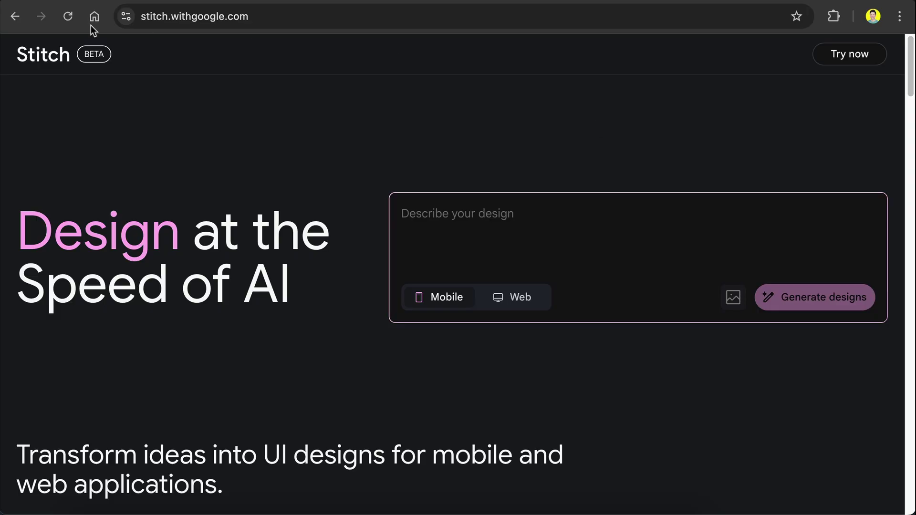
Open the Stitch design workspace from the landing page and dismiss the terms and privacy notice.
left_click(173, 16)
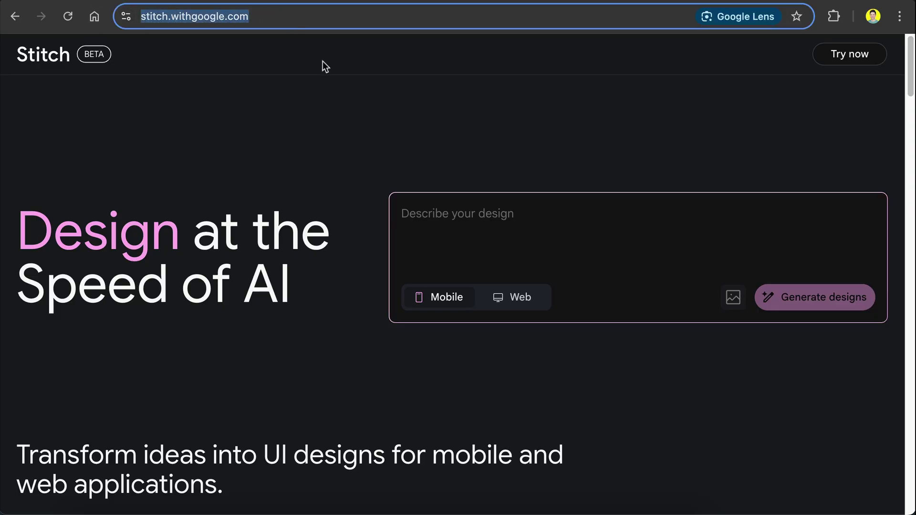
left_click(417, 108)
left_click(489, 224)
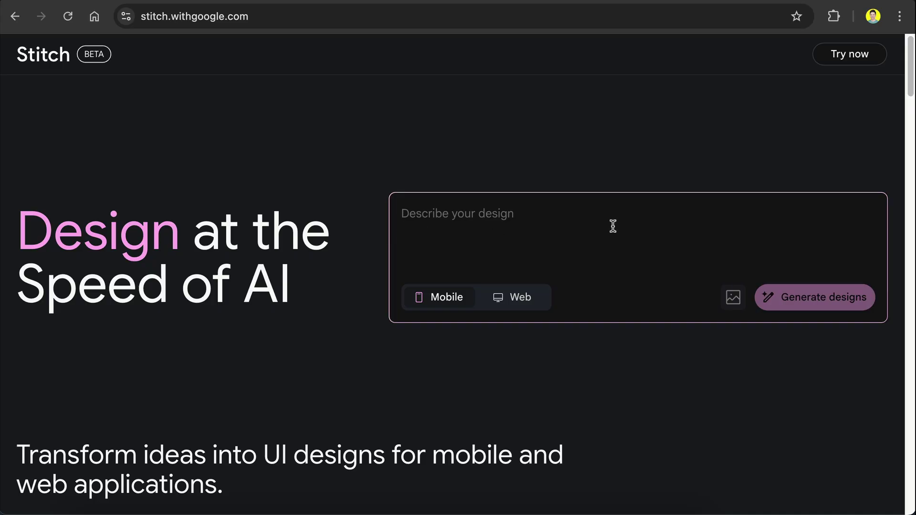
left_click(851, 61)
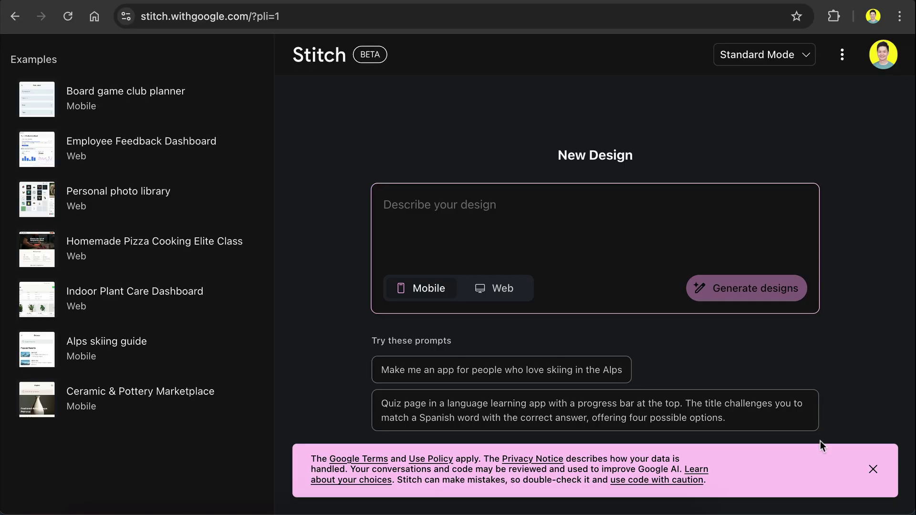
left_click(872, 469)
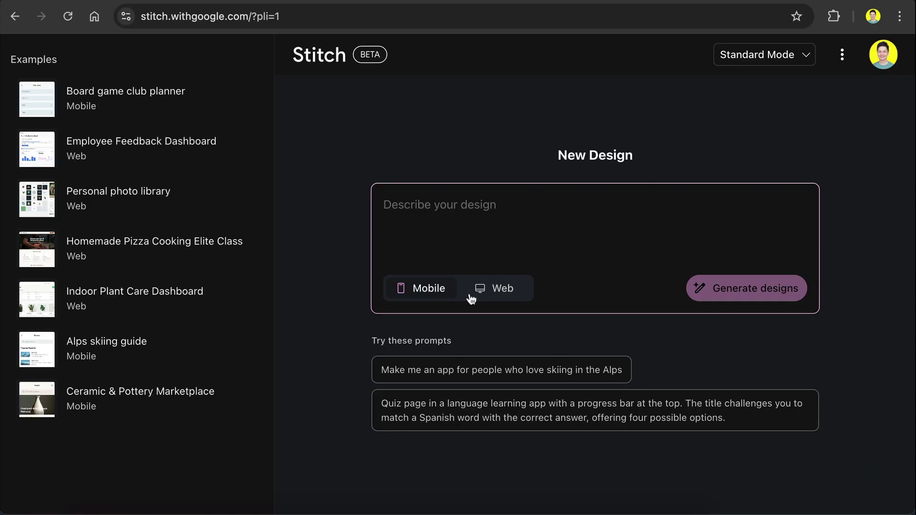
Switch the new design's platform to Web and back to Mobile.
left_click(496, 293)
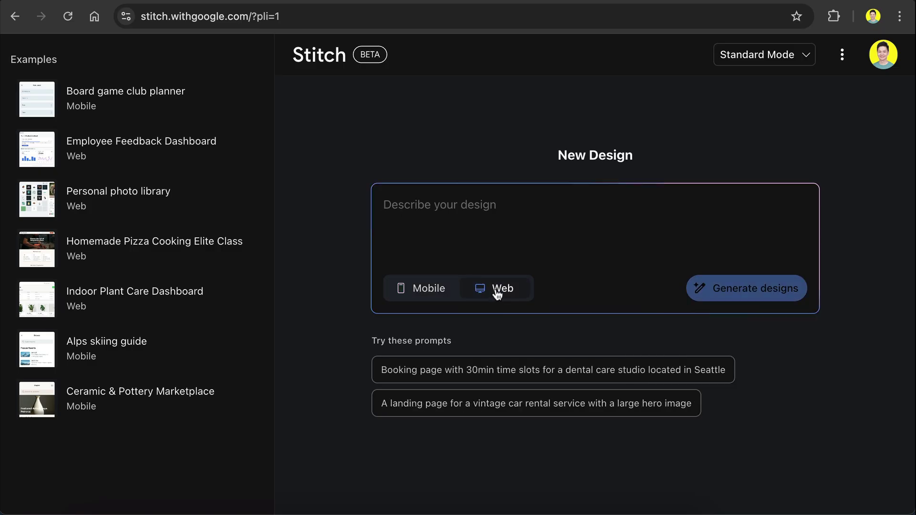
left_click(428, 291)
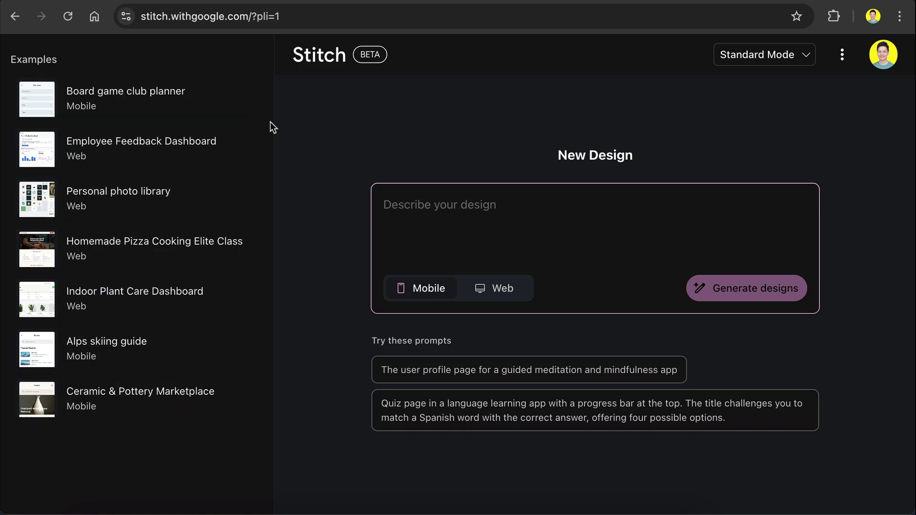
Open the Board game club planner example and examine its original prompt, description and first set of generated screens.
left_click(167, 104)
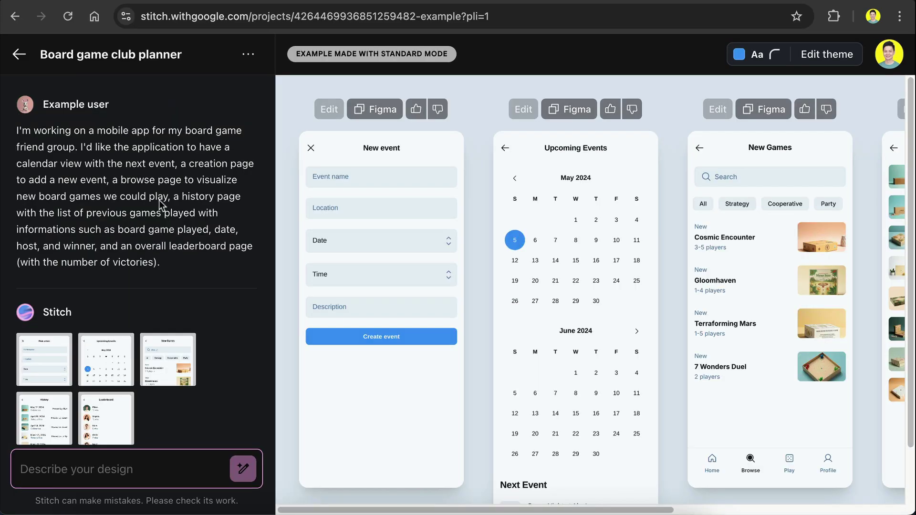
scroll(190, 267, "down", 3)
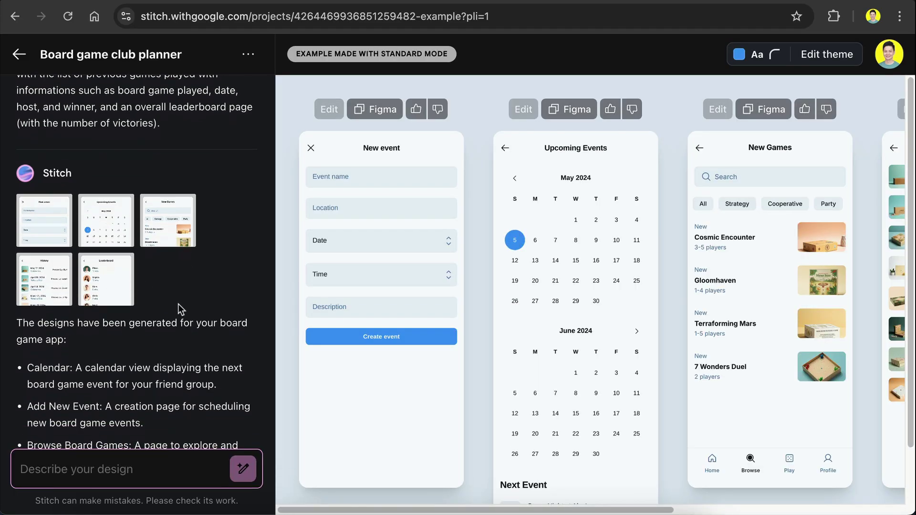
scroll(179, 320, "down", 3)
scroll(177, 324, "down", 2)
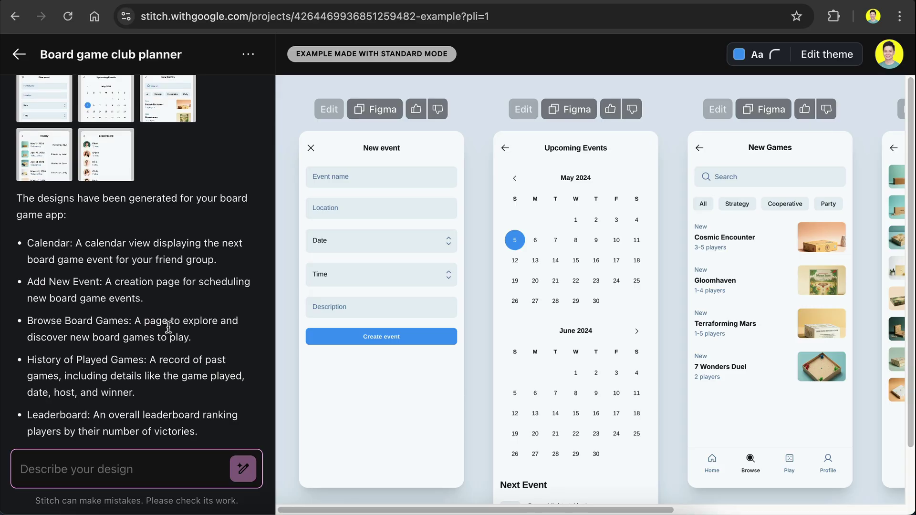
left_click_drag(441, 509, 777, 483)
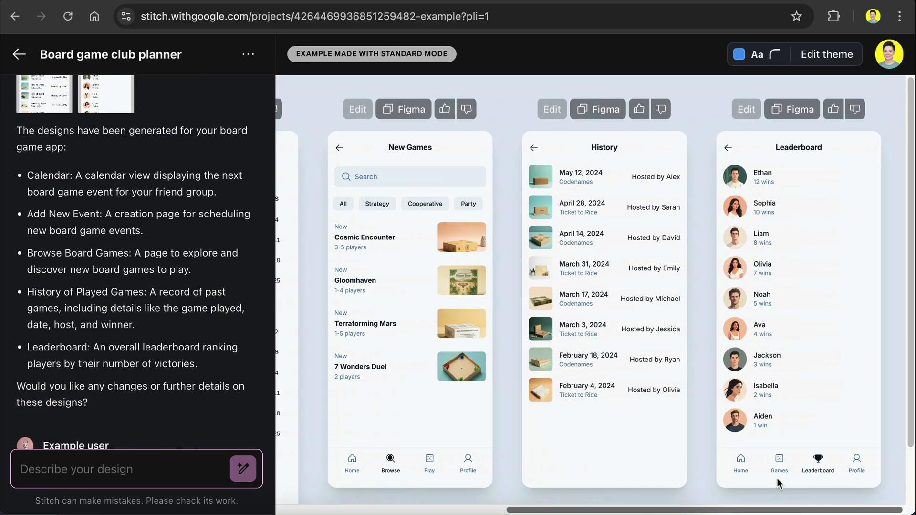
scroll(764, 478, "left", 5)
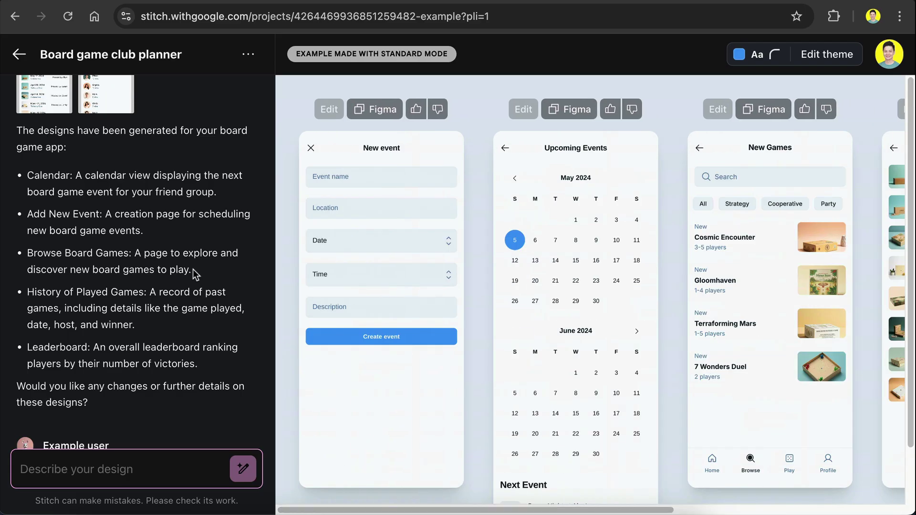
Display the dark green version of the board game screens and look through all of them.
scroll(193, 269, "down", 7)
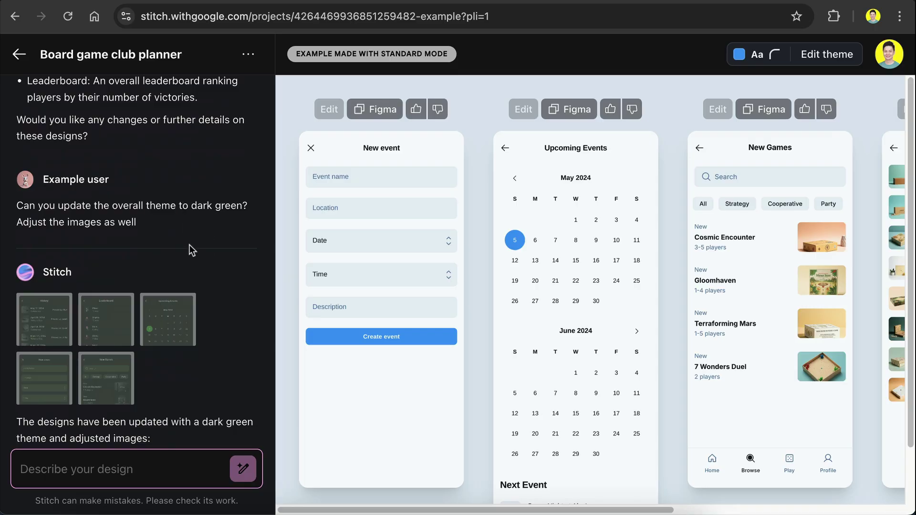
scroll(190, 246, "down", 4)
left_click(55, 186)
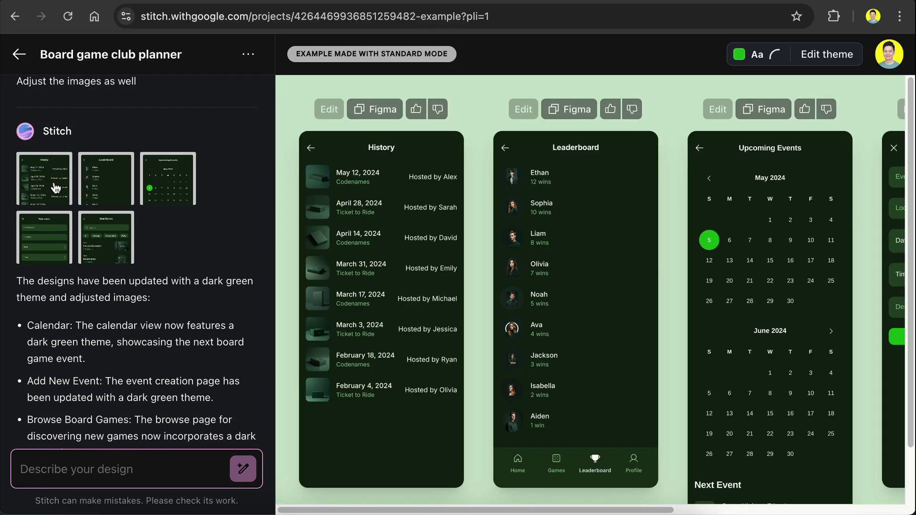
left_click_drag(472, 509, 844, 507)
left_click_drag(732, 507, 448, 499)
Display the light green leafy version of the board game screens and review them and the remaining conversation.
scroll(104, 236, "down", 15)
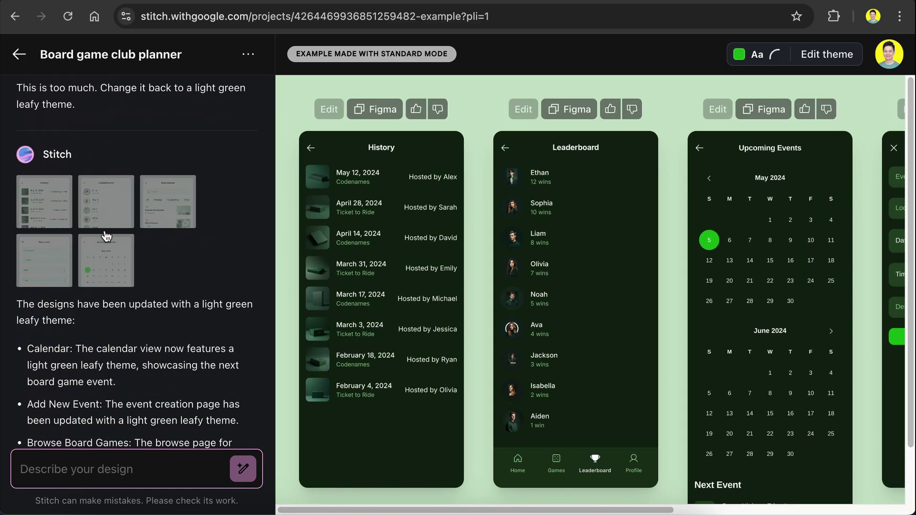
left_click(109, 255)
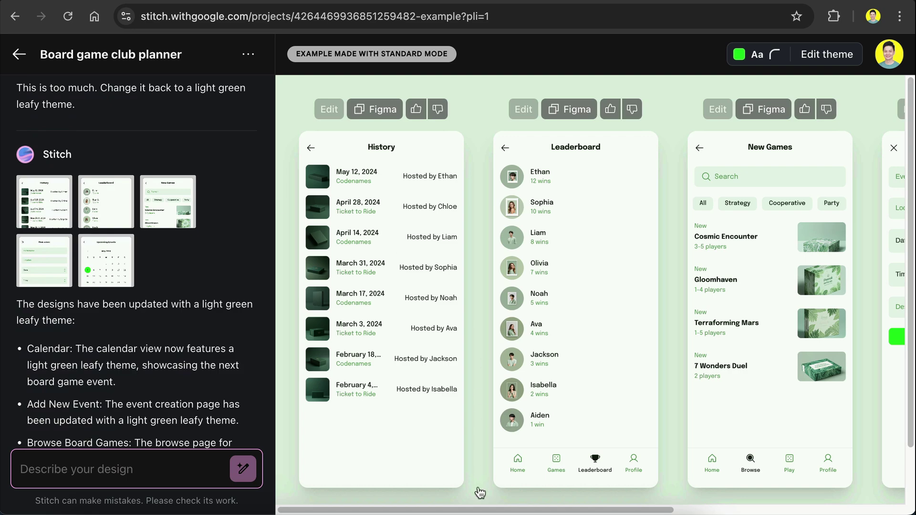
left_click_drag(388, 510, 683, 484)
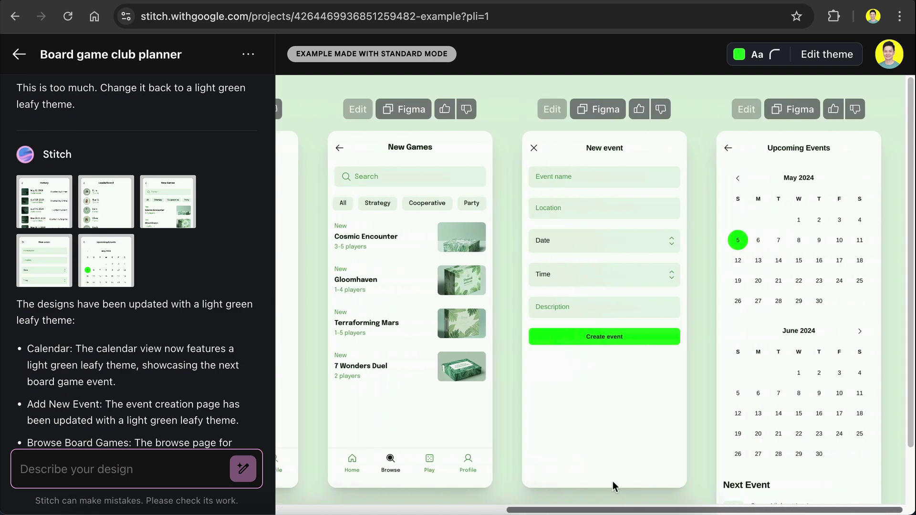
scroll(442, 469, "left", 10)
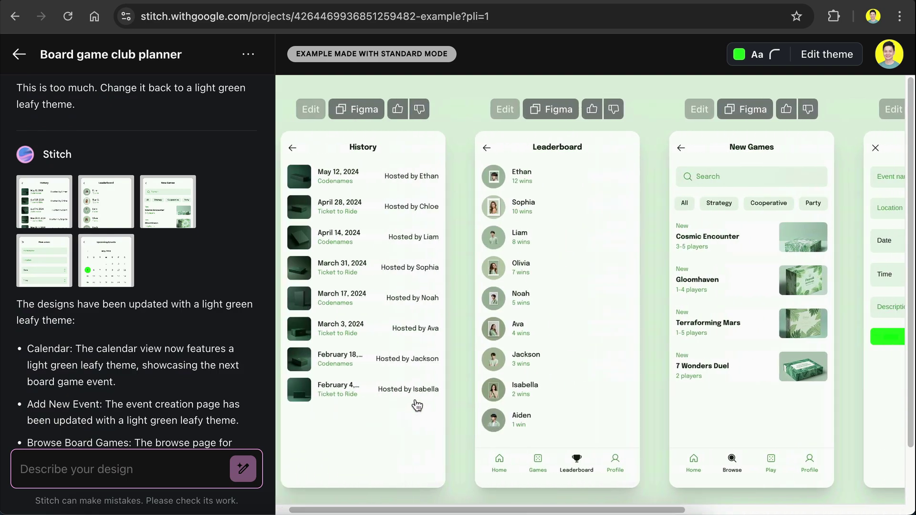
scroll(144, 299, "down", 10)
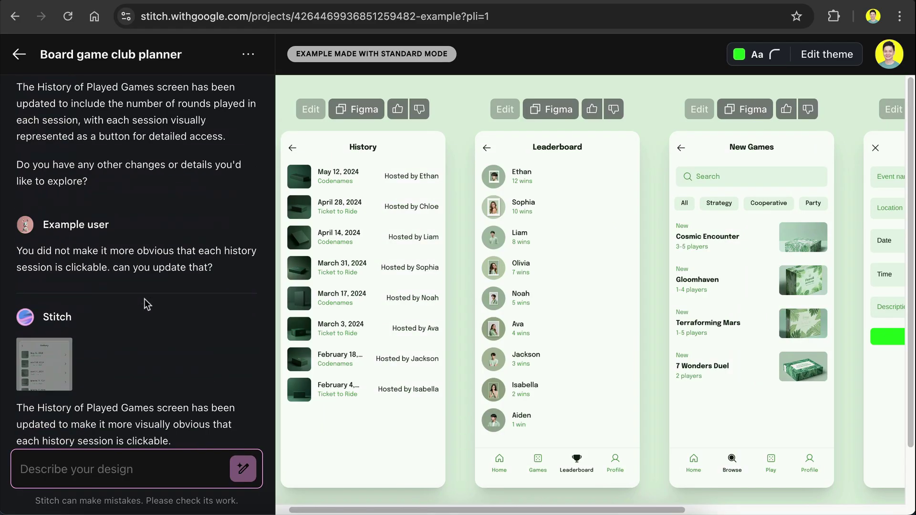
Open the Employee Feedback Dashboard example, examine its designs and conversation, and return to the new design page.
left_click(21, 57)
left_click(111, 159)
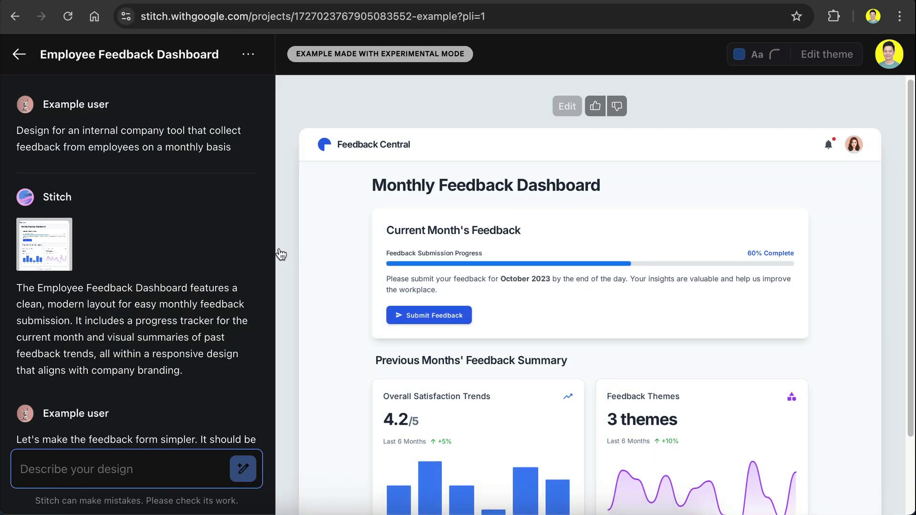
scroll(196, 259, "down", 3)
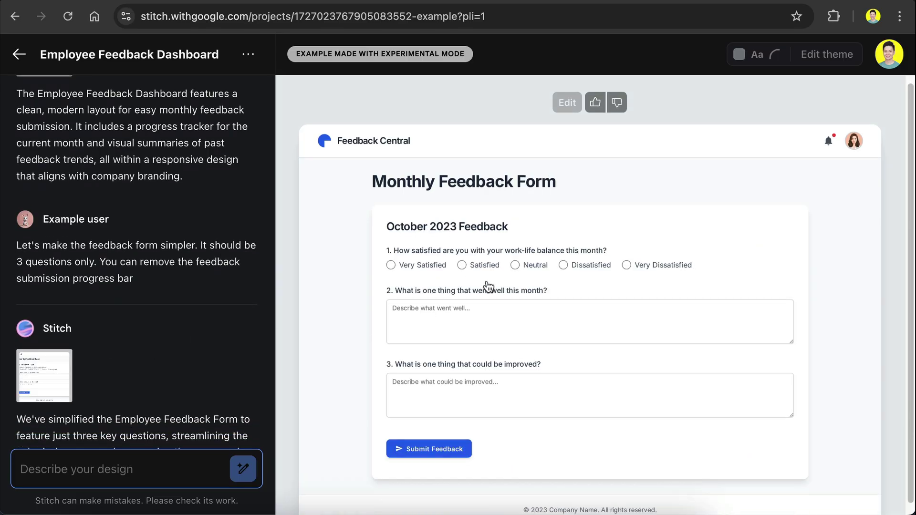
scroll(489, 286, "down", 1)
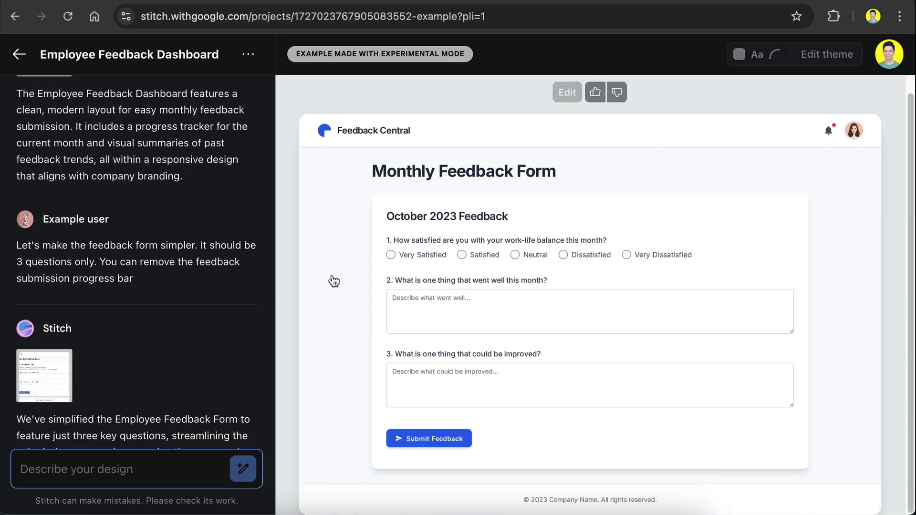
scroll(179, 280, "down", 8)
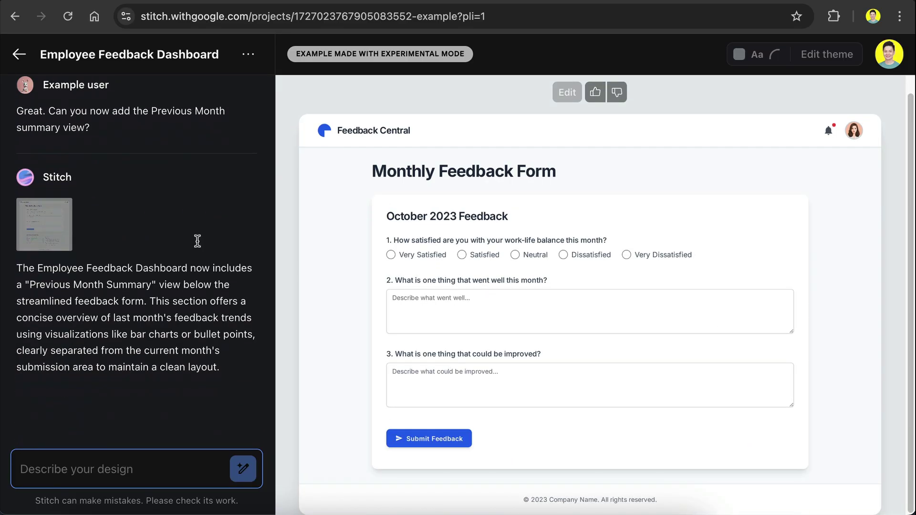
left_click(18, 54)
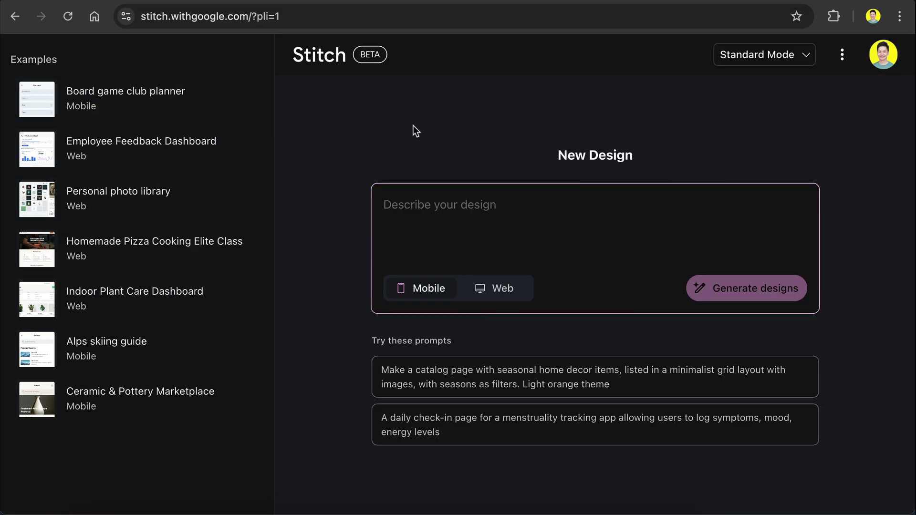
Switch the generation mode to Experimental Mode and back to Standard Mode.
left_click(799, 58)
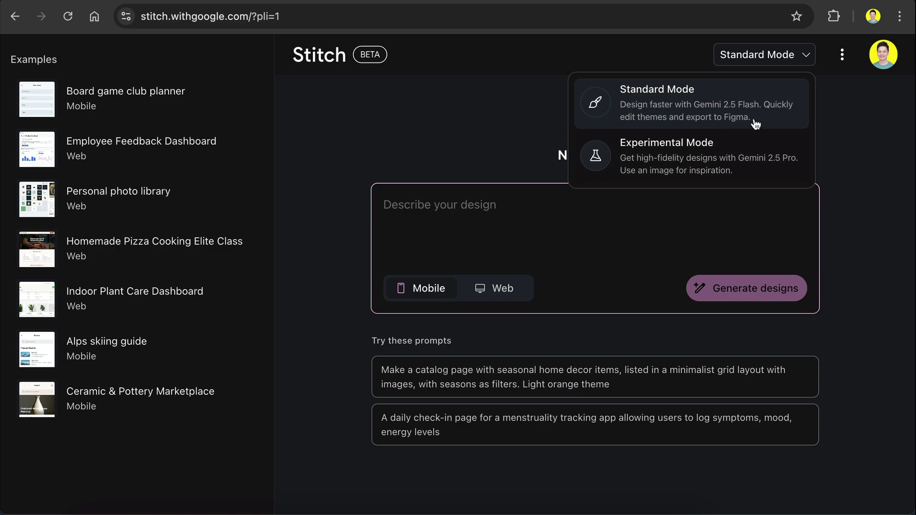
left_click(771, 165)
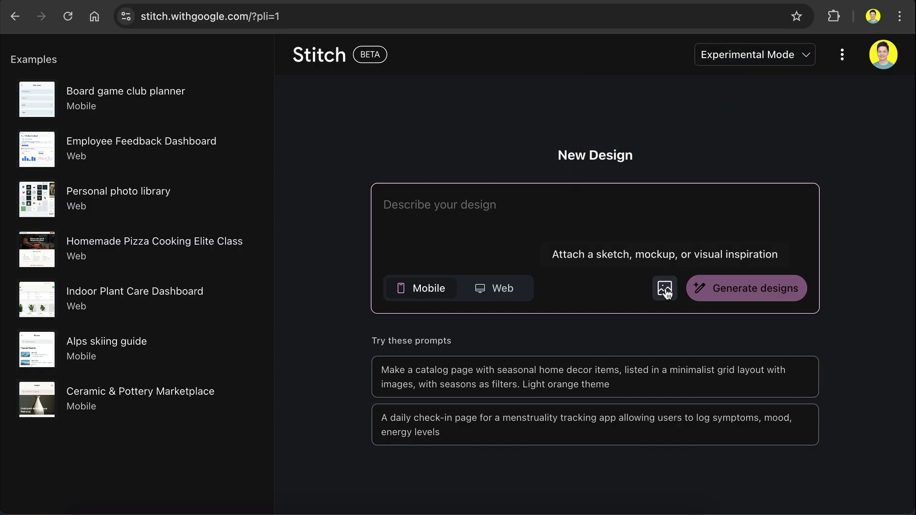
left_click(795, 54)
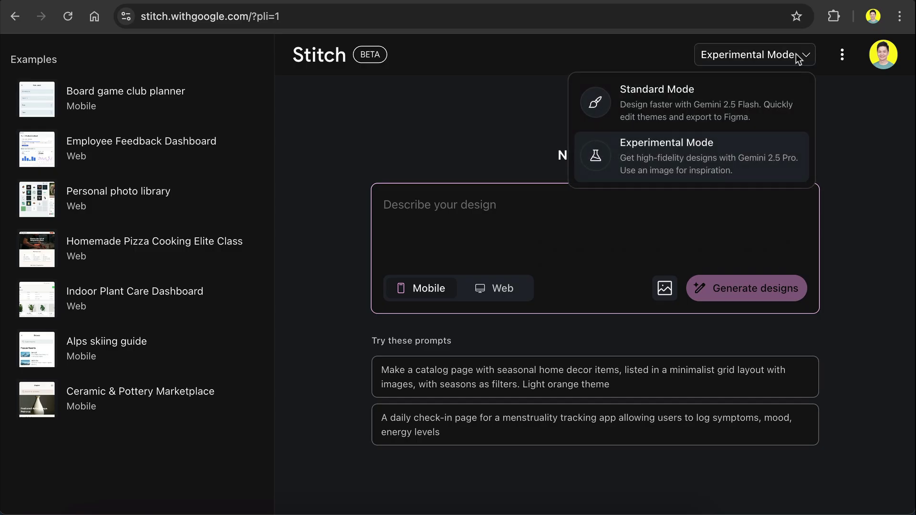
left_click(720, 102)
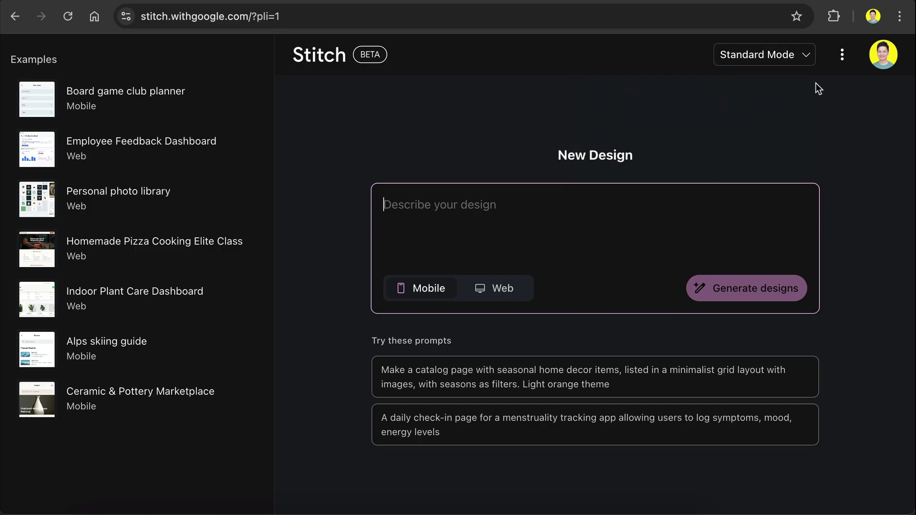
left_click(841, 54)
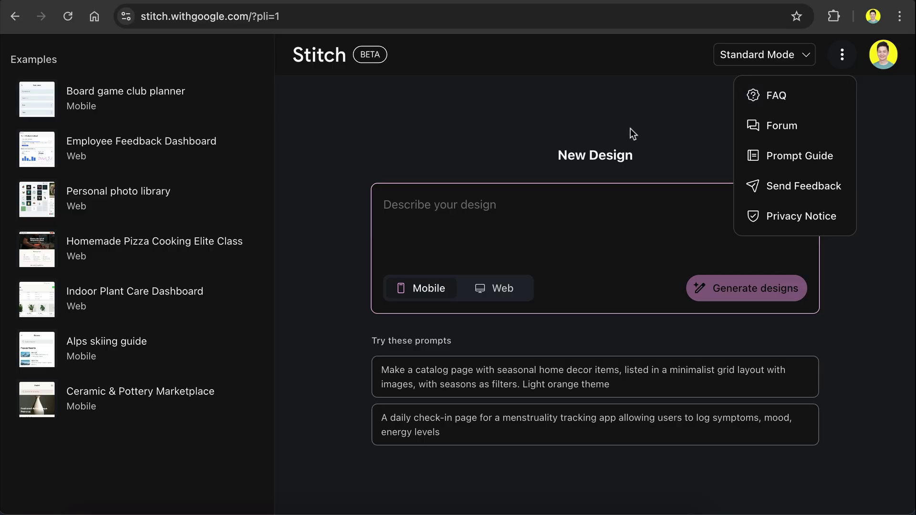
Generate designs from "create designs for a finance app. The app can add incomes as well as expenses, have charts for total income or expenses per month".
left_click(546, 201)
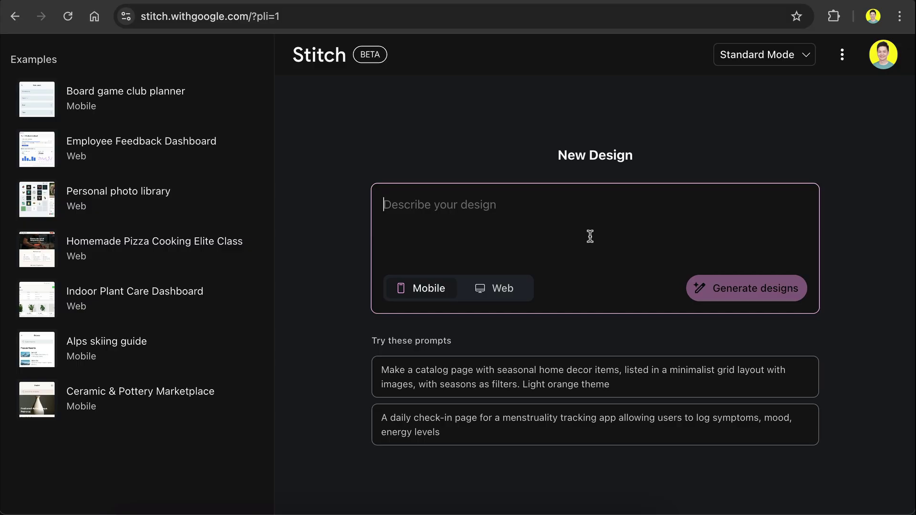
type("create designs for a finance app. The app can add incomes as well as expenses, have charts for total income or expenses per month")
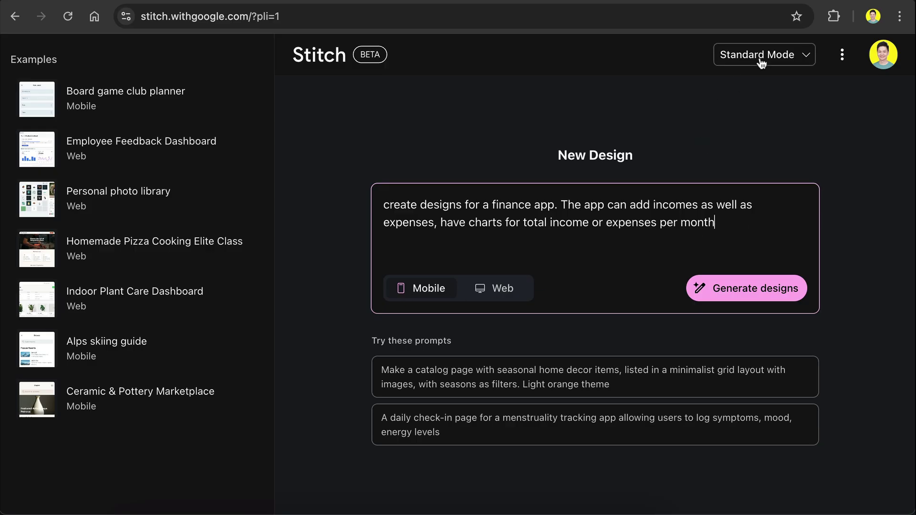
left_click(753, 293)
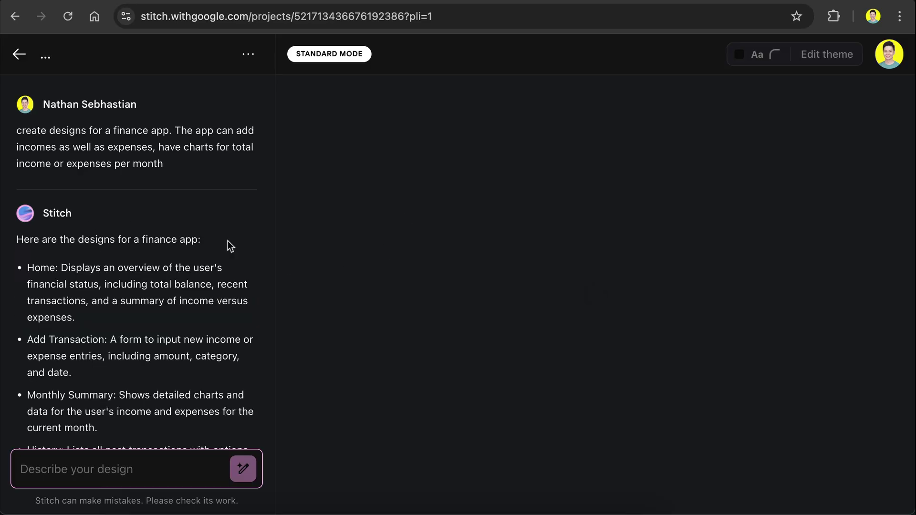
Review the proposed finance app screens and reply "yes please" to have them generated.
scroll(167, 251, "down", 1)
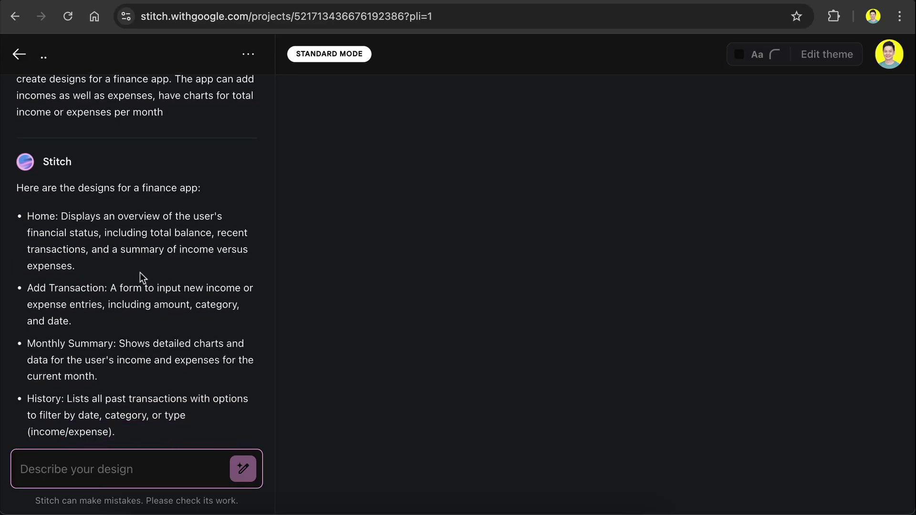
scroll(147, 363, "down", 2)
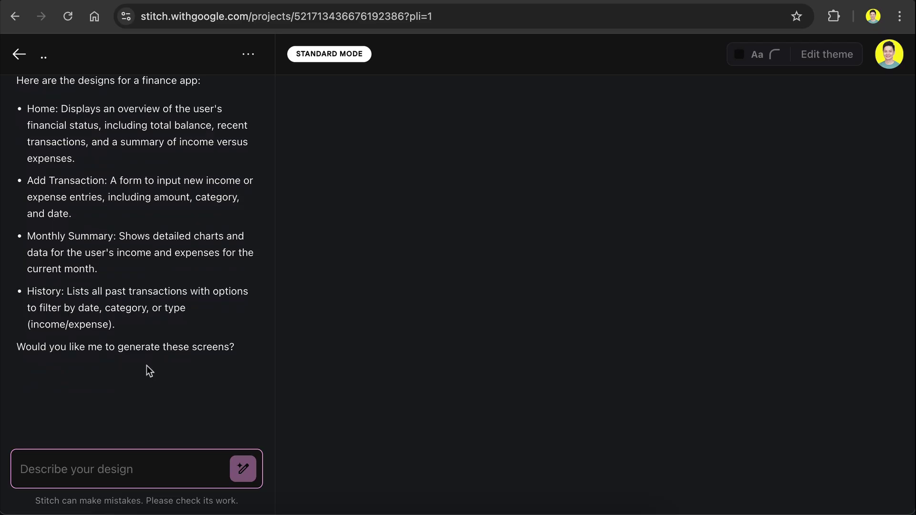
left_click(147, 461)
type("yes p")
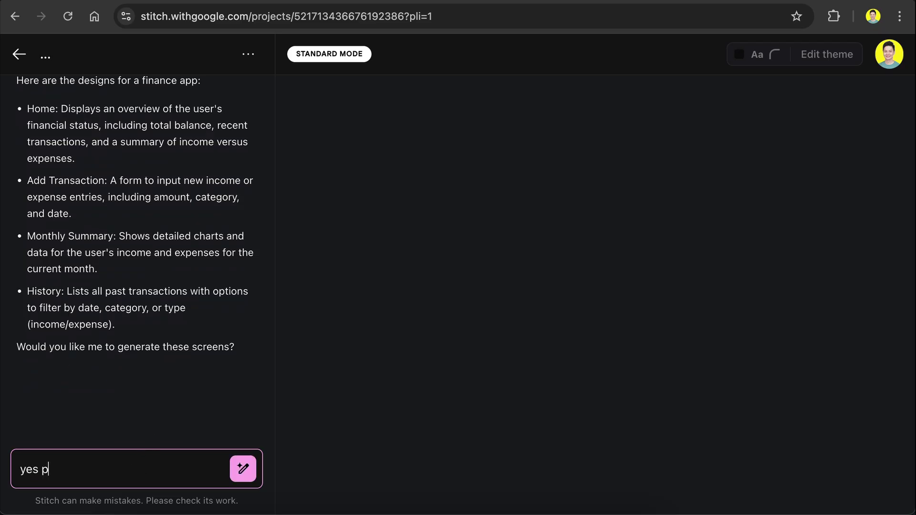
type("lease")
key("Return")
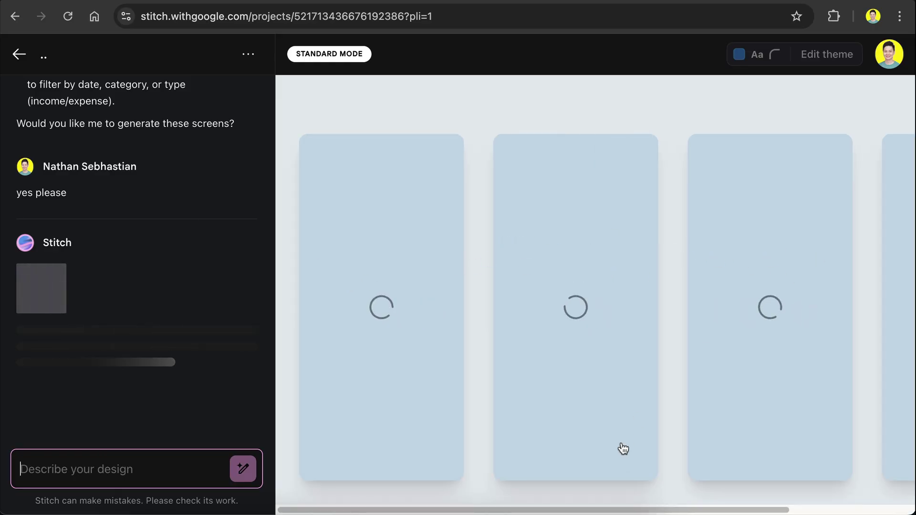
Examine the generated finance app screens across the canvas and down to the Overview screen's income and expense charts.
left_click_drag(558, 508, 432, 504)
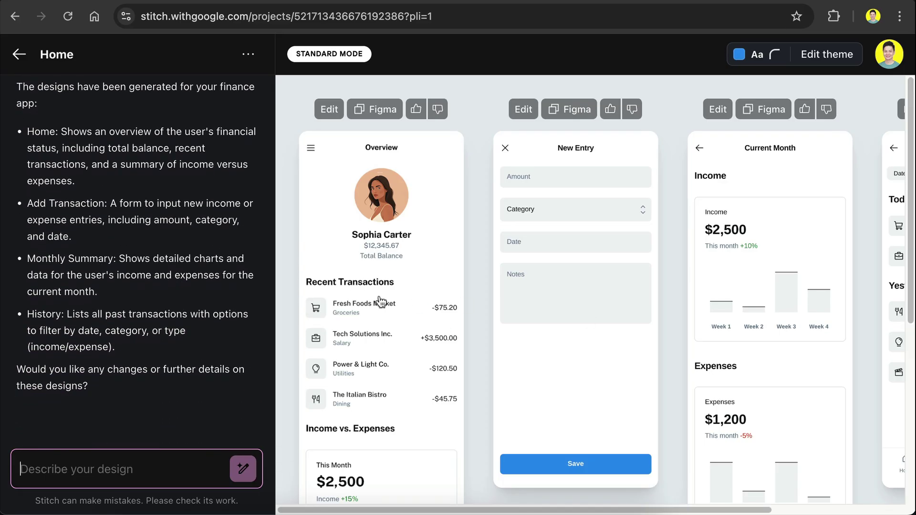
left_click_drag(466, 508, 697, 497)
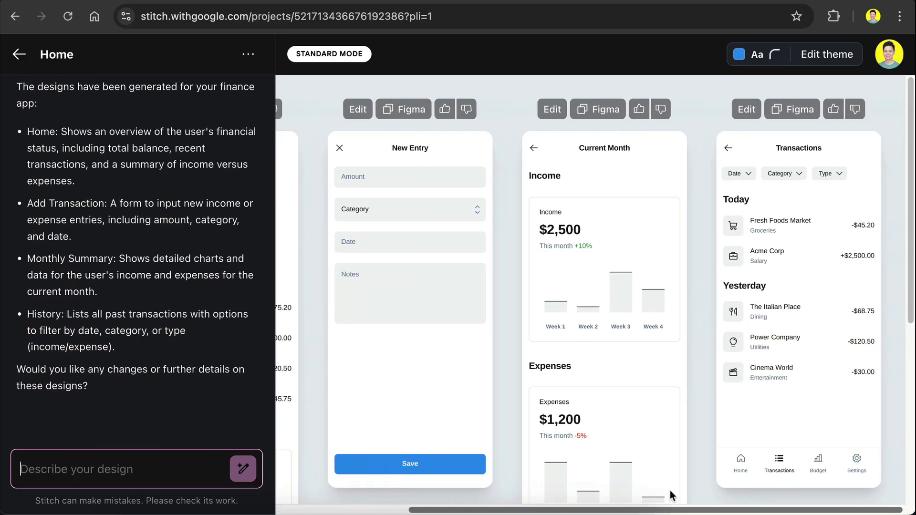
scroll(692, 491, "left", 5)
scroll(437, 326, "down", 1)
scroll(436, 326, "down", 6)
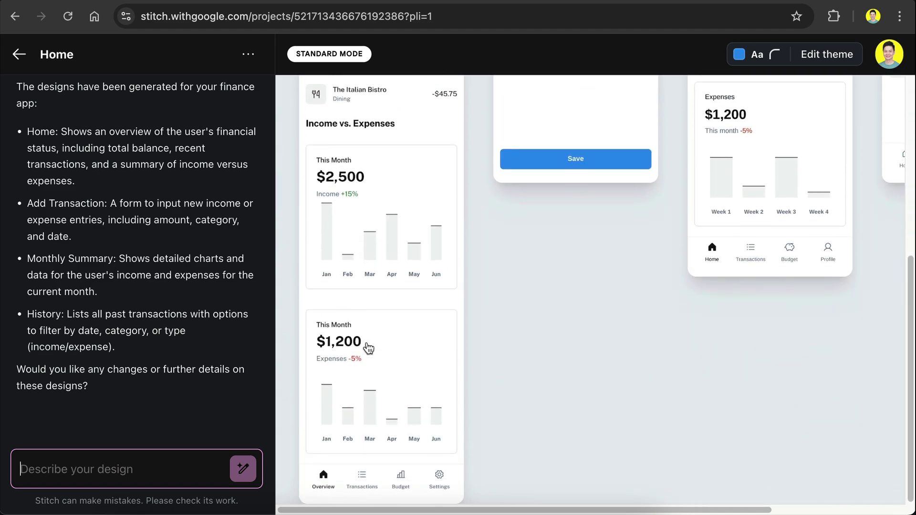
scroll(369, 348, "up", 6)
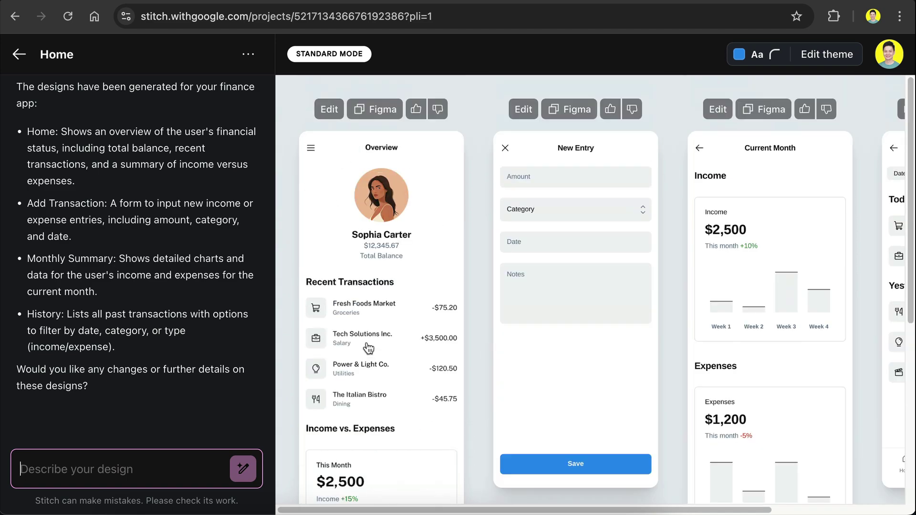
Open the enlarged preview of the Overview screen and examine its full length.
left_click(309, 200)
scroll(367, 248, "down", 3)
scroll(367, 248, "down", 12)
scroll(367, 247, "up", 14)
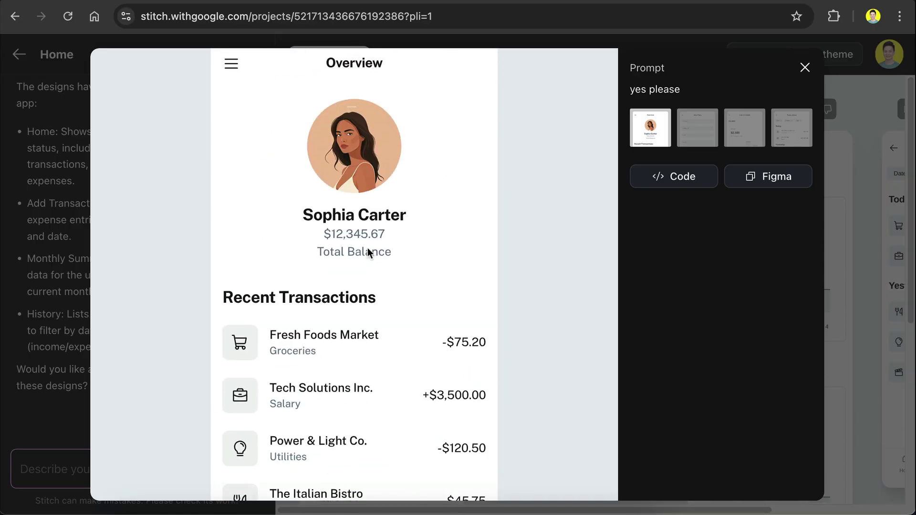
Show the Overview screen's HTML code, highlight the Tailwind CSS script URL on line 14, and copy the code.
left_click(673, 180)
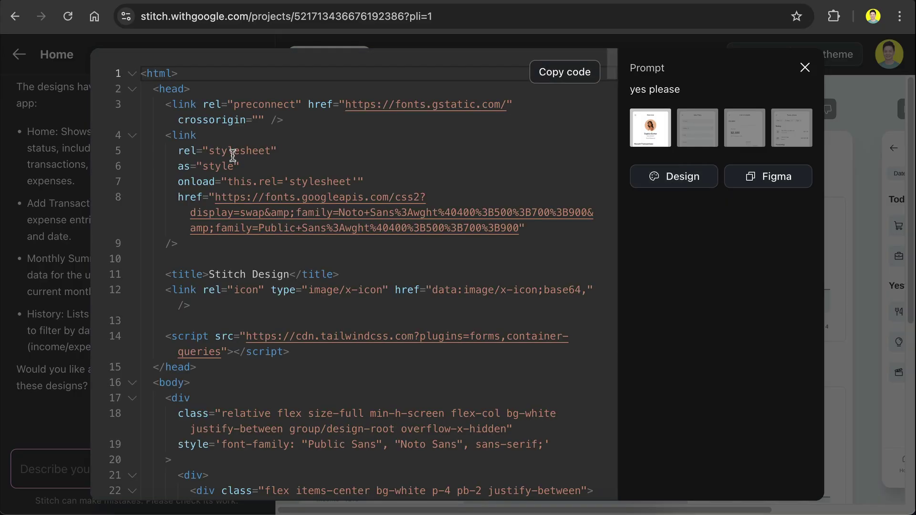
scroll(339, 274, "down", 2)
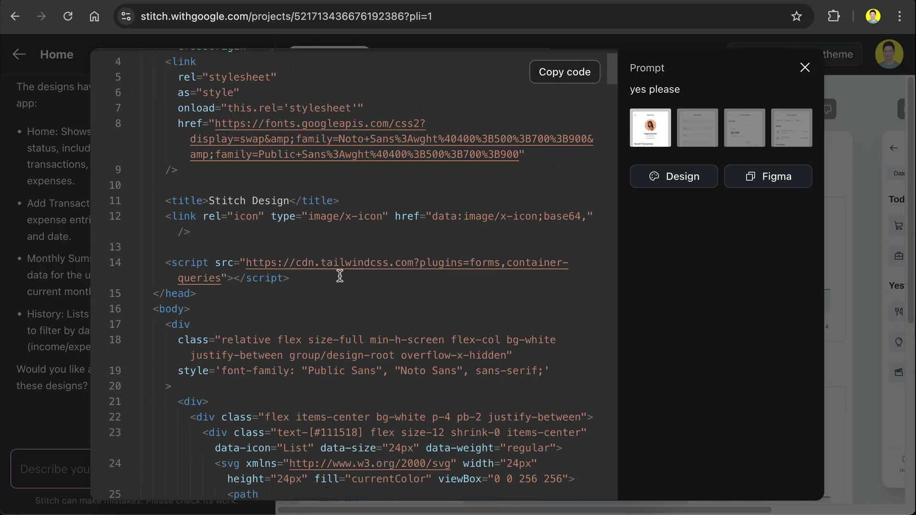
left_click_drag(253, 260, 563, 262)
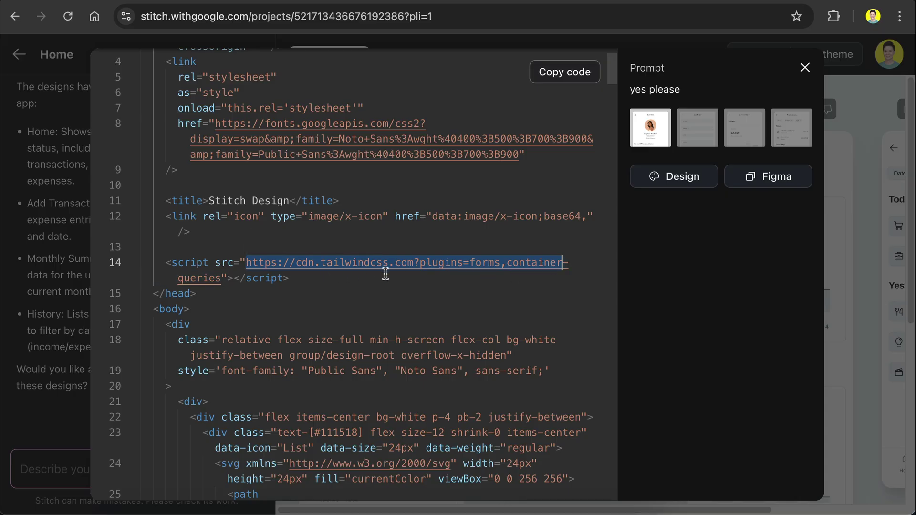
scroll(387, 274, "down", 6)
scroll(391, 276, "up", 10)
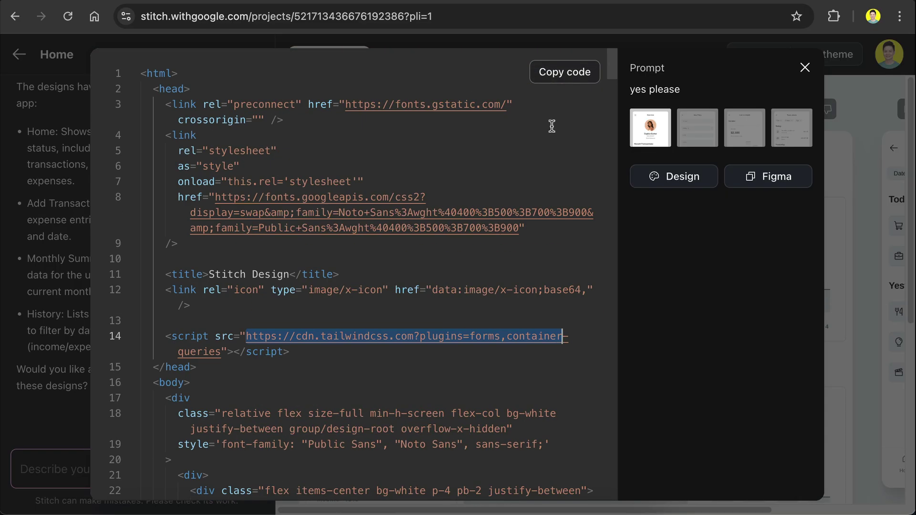
left_click(566, 82)
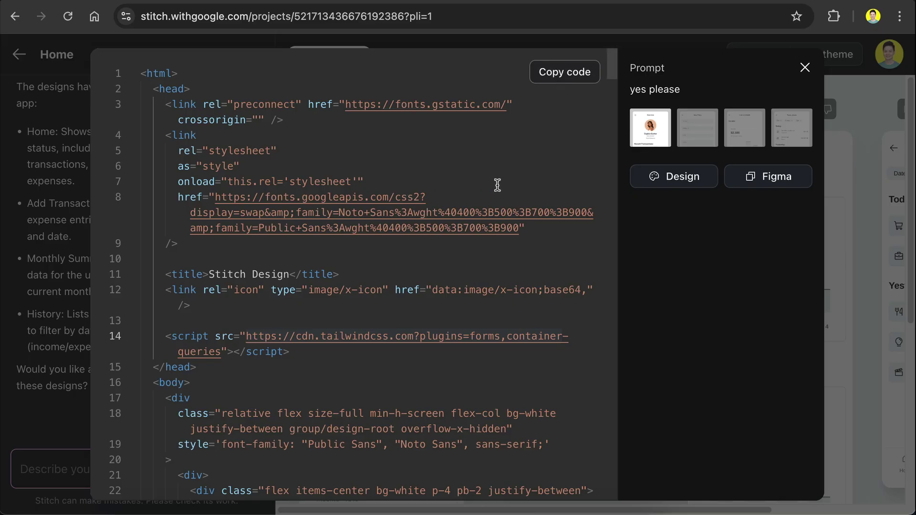
Copy the Overview design for Figma and paste it into the Mobile design file in Figma.
left_click(780, 189)
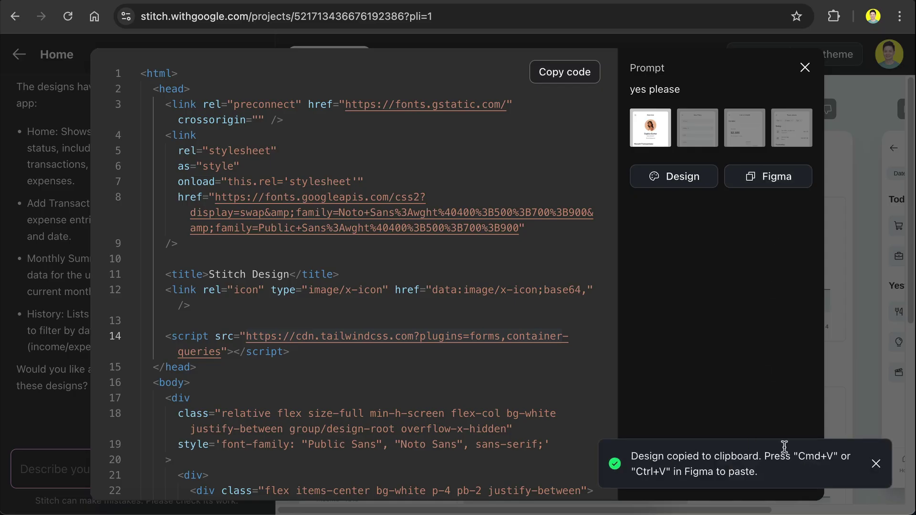
key("ctrl+Tab")
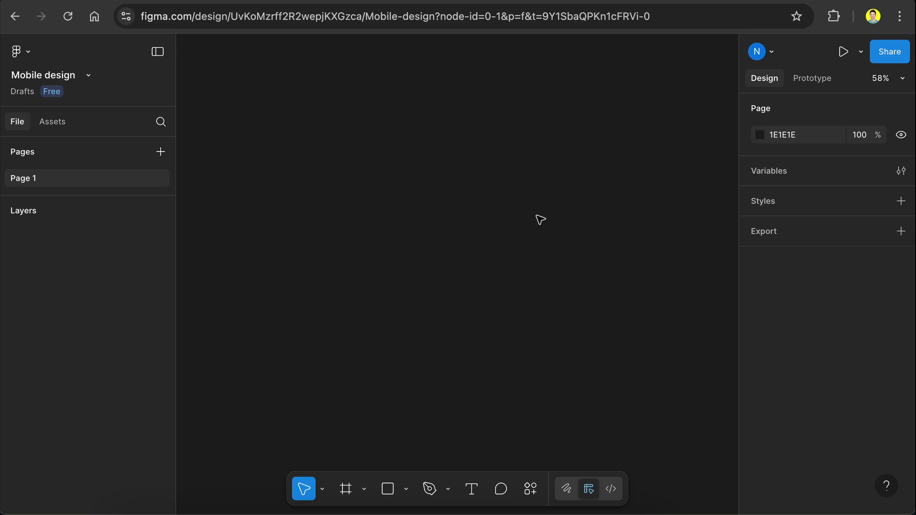
key("super+v")
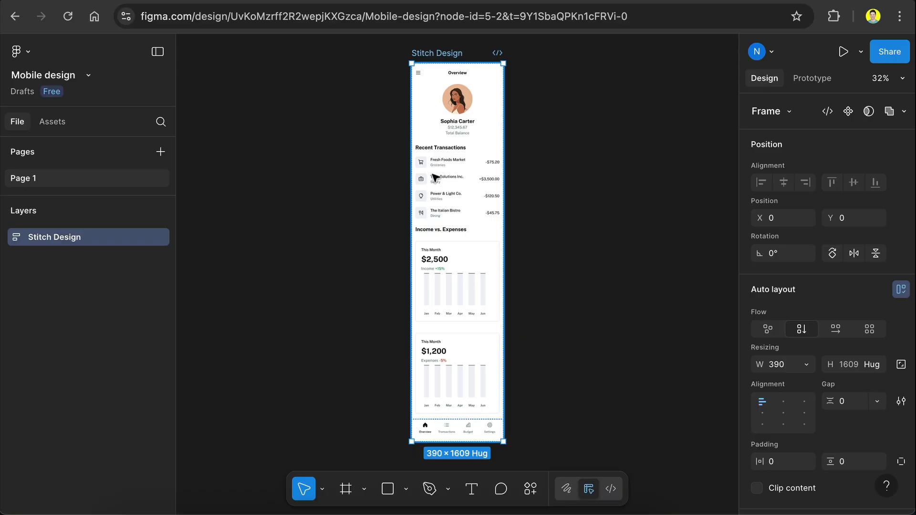
Examine the pasted Stitch Design frame in Figma, expanding its nested layers and selecting Depth 2, Frame 0.
scroll(434, 178, "up", 5)
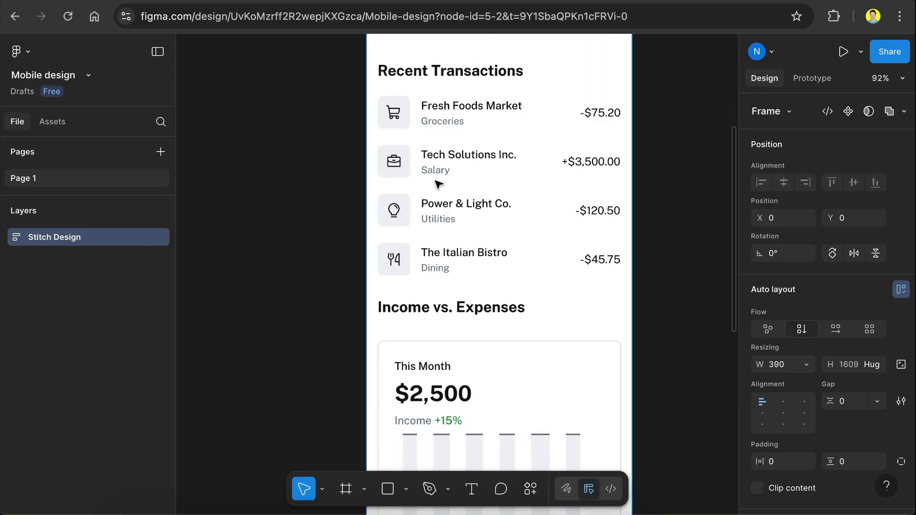
scroll(435, 181, "up", 5)
left_click(5, 238)
left_click(23, 261)
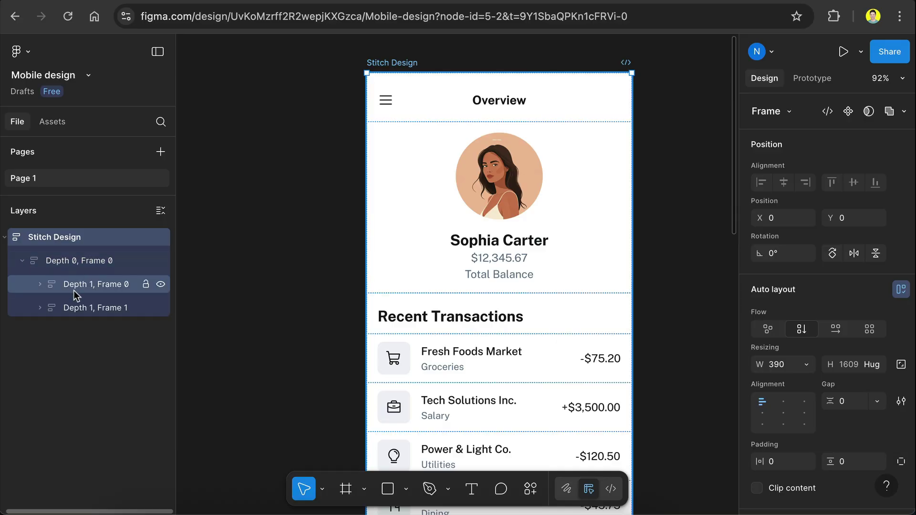
left_click(40, 308)
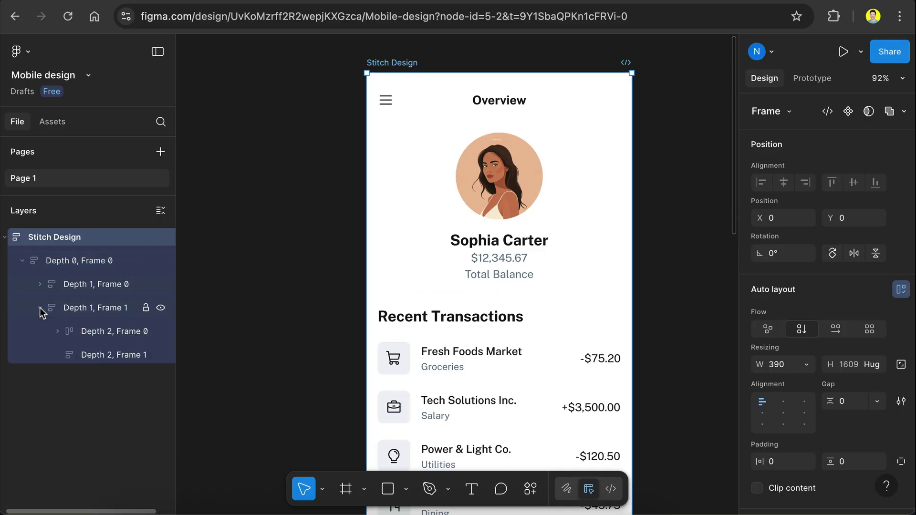
left_click(74, 330)
scroll(229, 300, "down", 7)
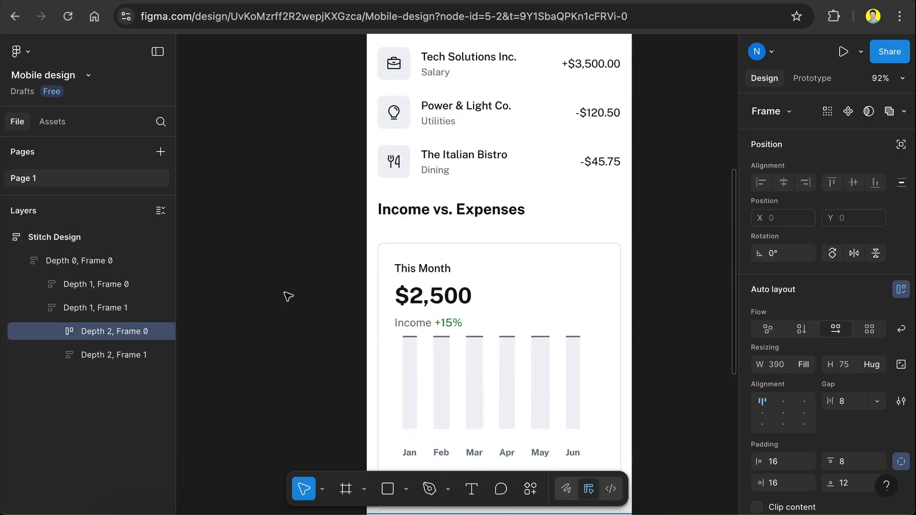
Switch back to Stitch and examine the original Overview screen's Income vs. Expenses charts for comparison.
key("ctrl+Tab")
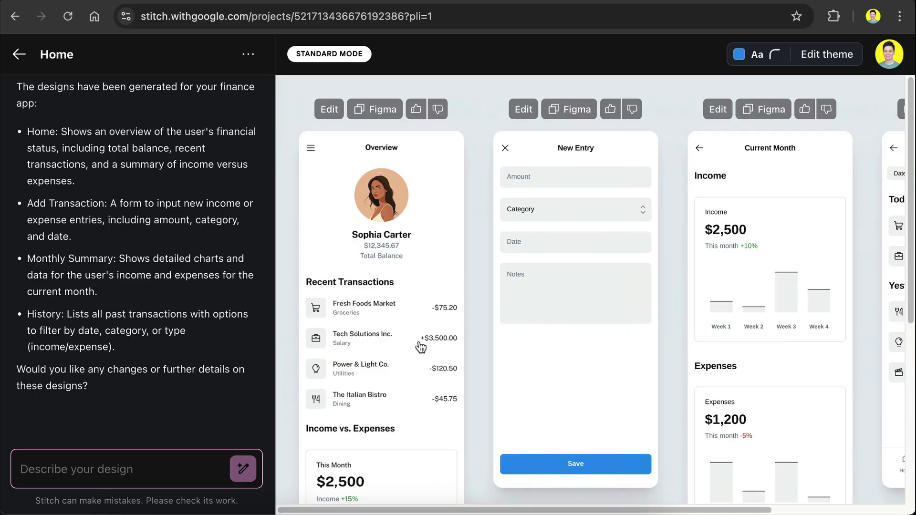
scroll(381, 324, "down", 2)
scroll(351, 308, "down", 5)
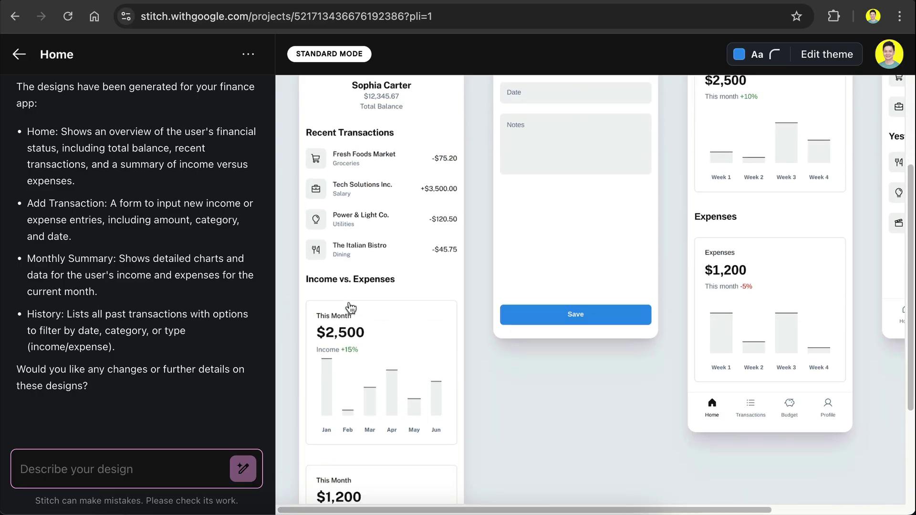
scroll(350, 308, "up", 7)
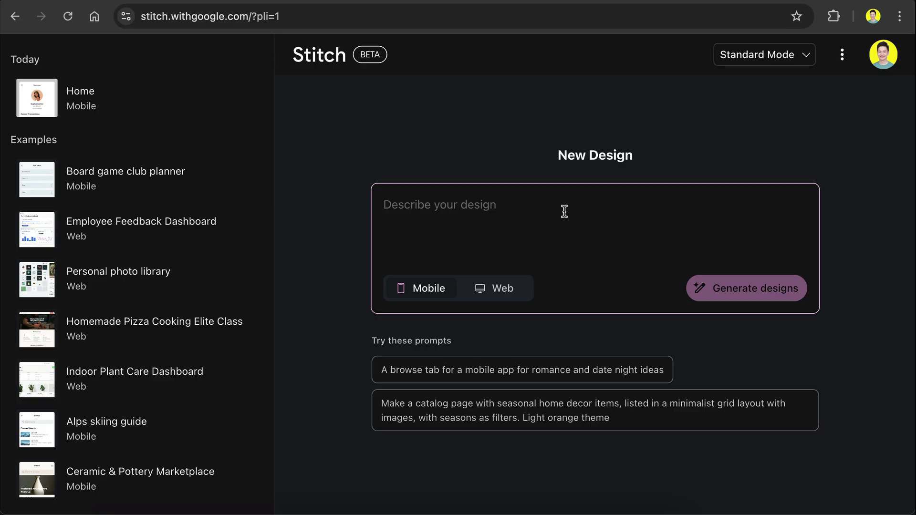
Generate a Web design in Experimental Mode from "Create an ecommerce admin dashboard with navigation menu as a sidebar".
type("Create an ecommerce admin dashboard with navigation menu as a sidebar")
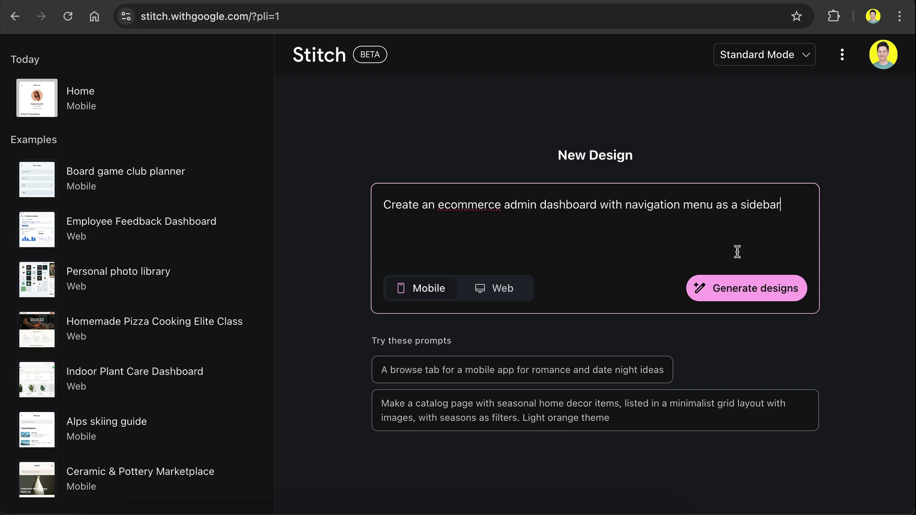
left_click(506, 297)
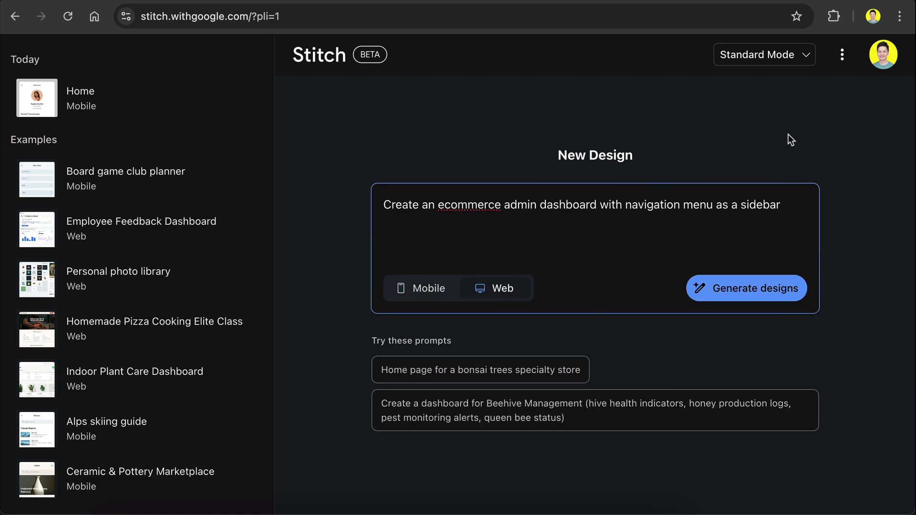
left_click(798, 55)
left_click(675, 157)
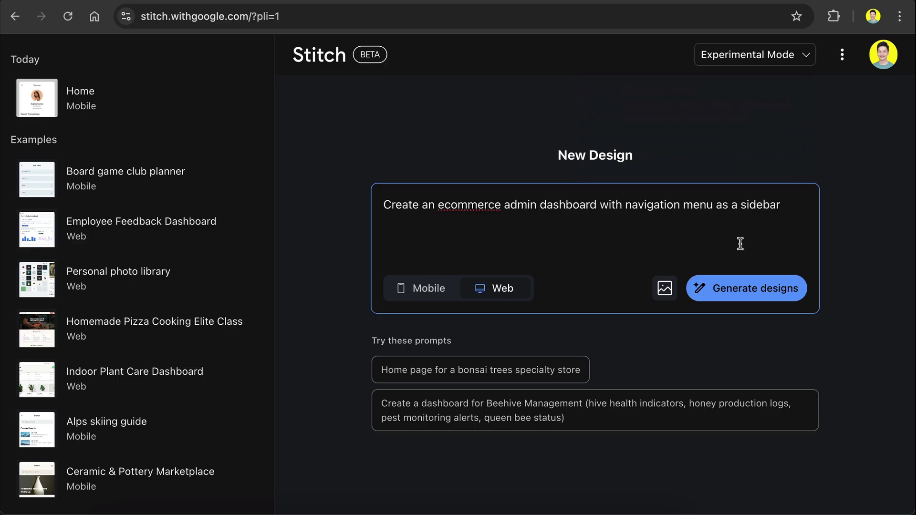
left_click(750, 289)
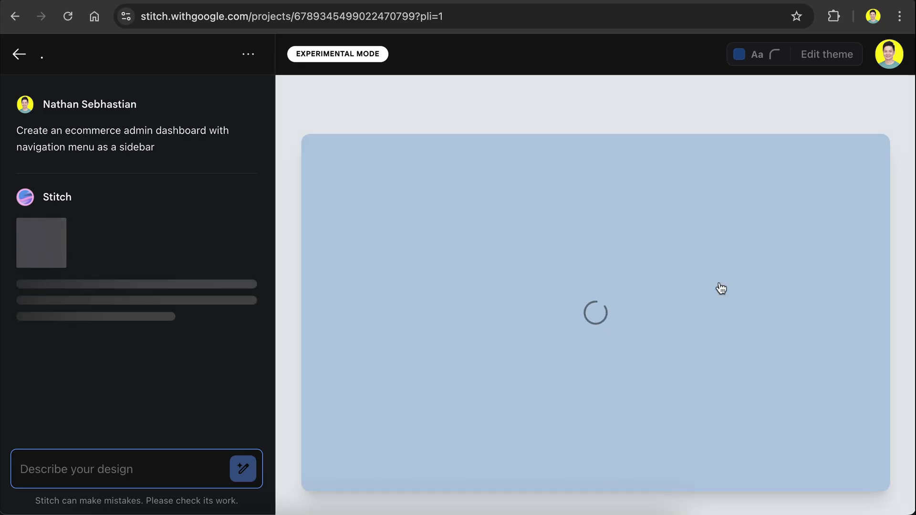
Switch the browser to full screen and examine the generated dashboard down to its Recent Orders table.
key("ctrl+super+f")
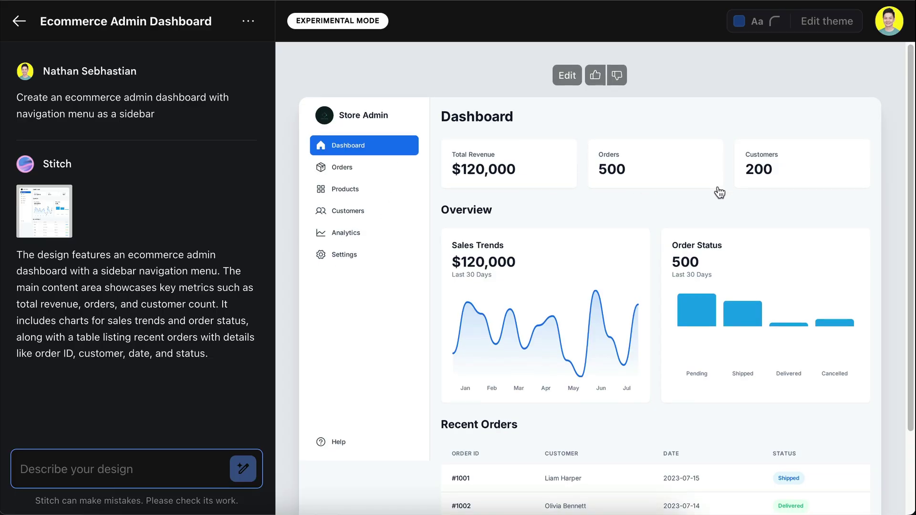
scroll(715, 191, "down", 3)
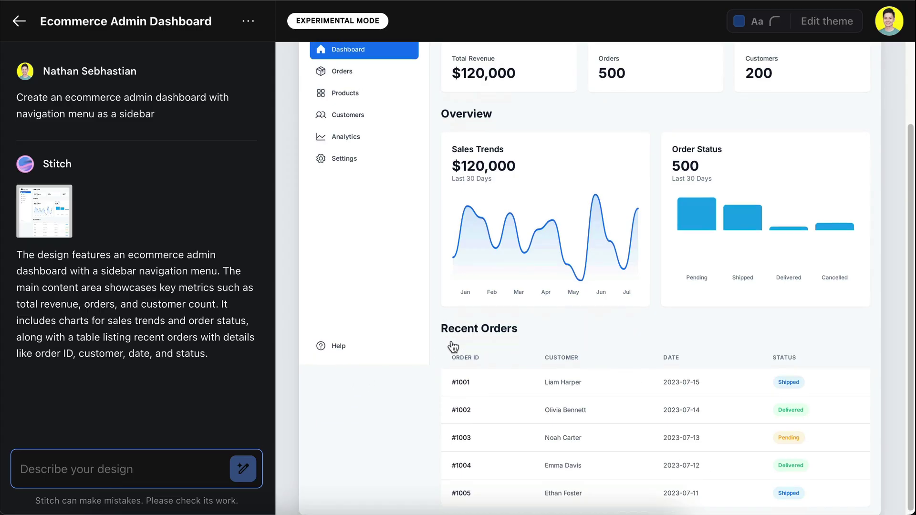
scroll(451, 347, "up", 3)
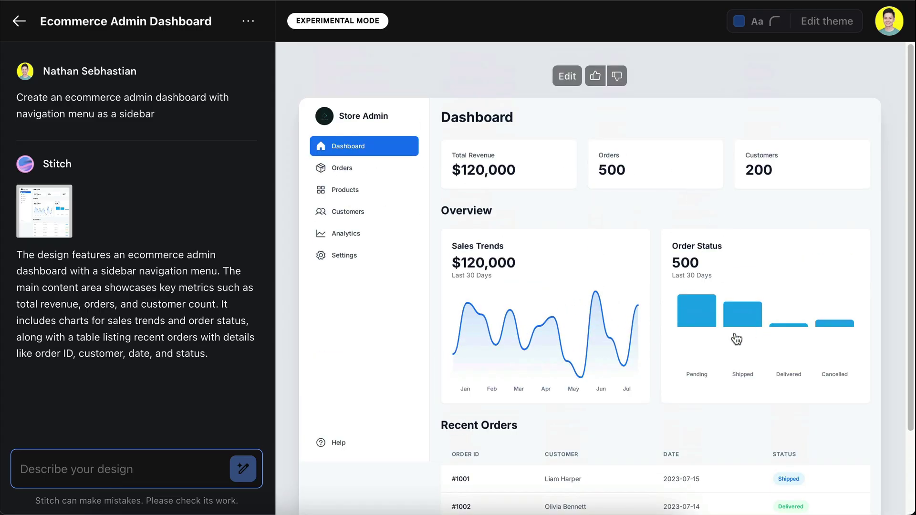
scroll(736, 339, "down", 3)
scroll(731, 339, "up", 3)
Open the dashboard's enlarged preview, view its code and return to the design, closing the preview.
left_click(495, 301)
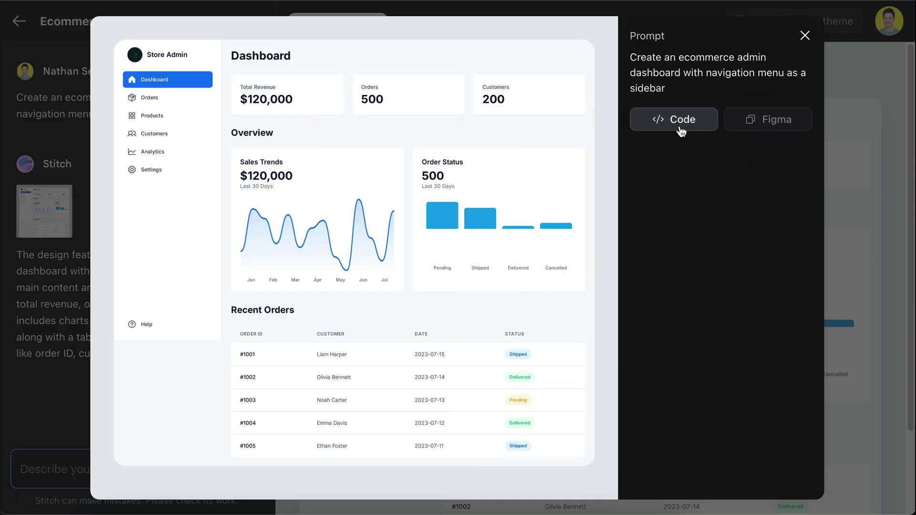
left_click(679, 130)
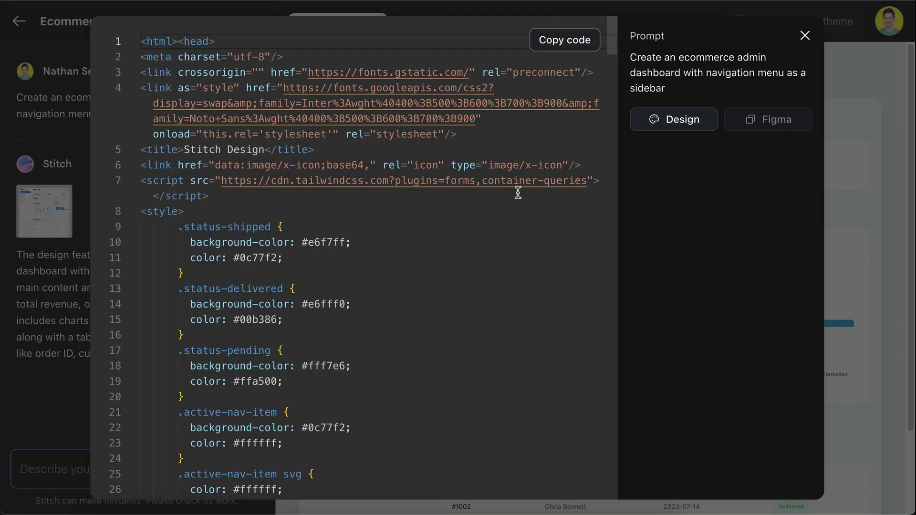
left_click(673, 127)
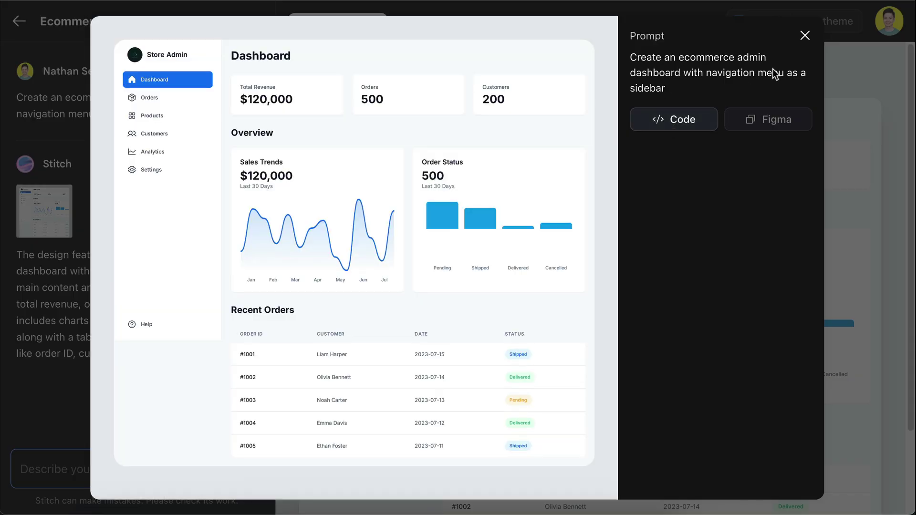
left_click(802, 37)
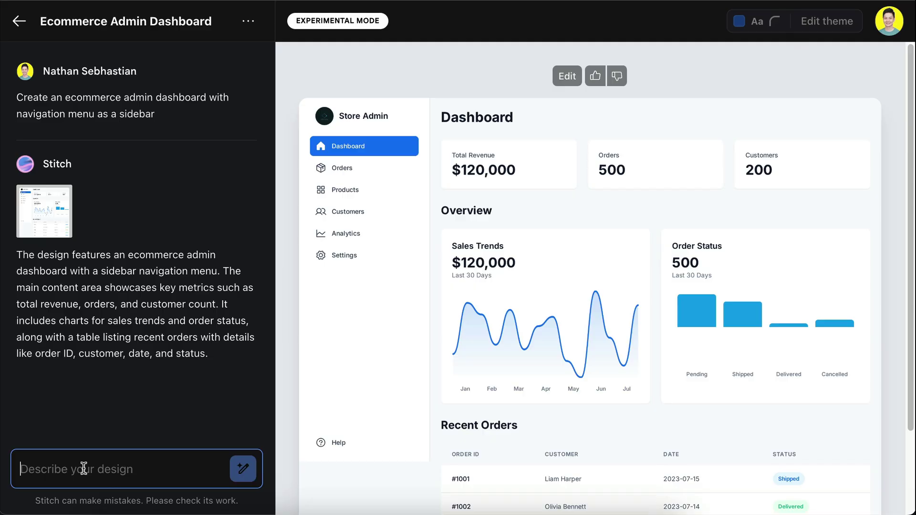
Request more dashboard screens with the prompt "good. now create the orders, products, customers, analytics page".
type("goo")
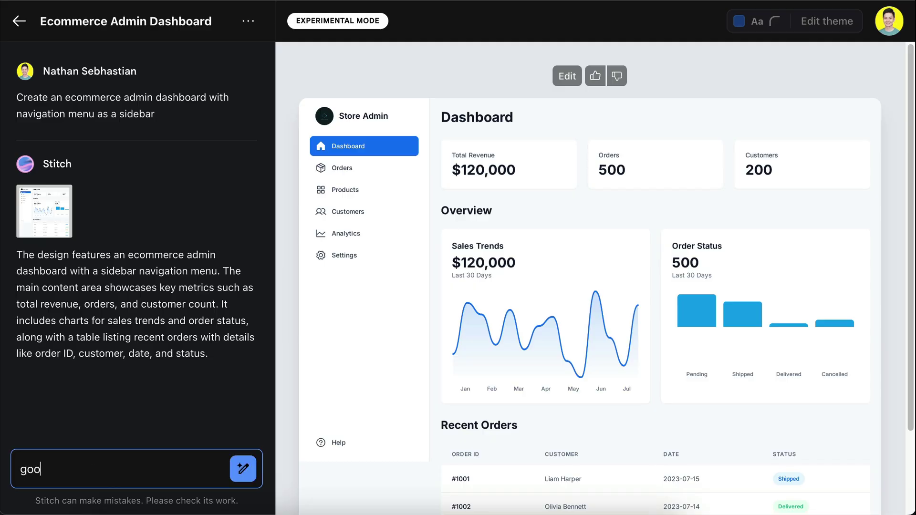
type("d. now create the orders, pr")
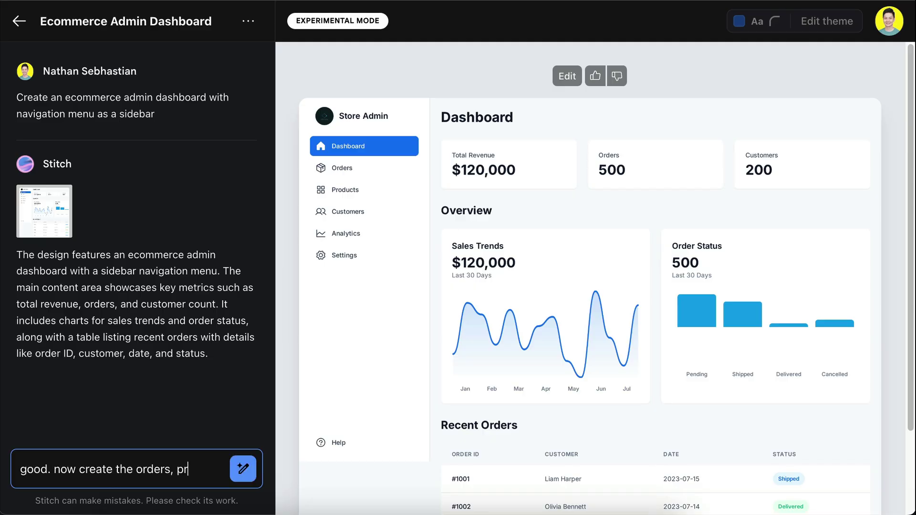
type("oducts, customers, analytics page")
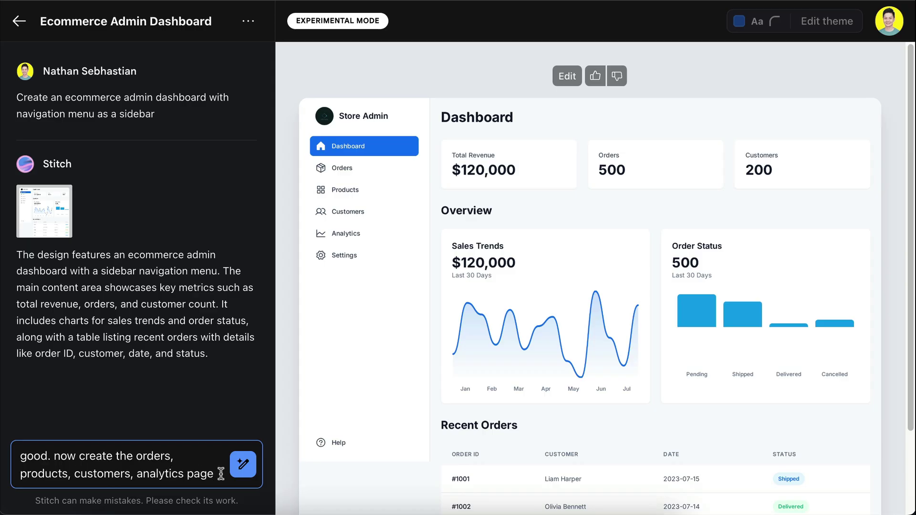
key("Return")
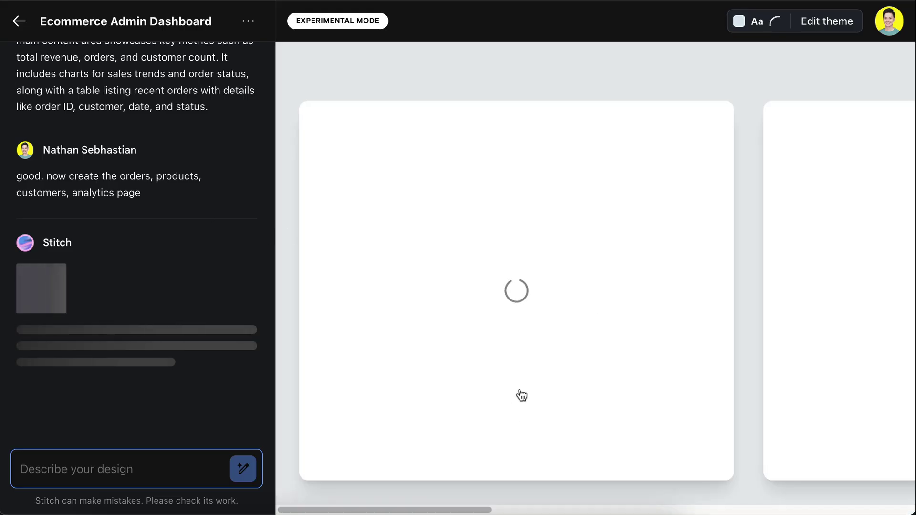
Look through the newly generated Orders, Products, Analytics and Customers pages on the canvas.
left_click_drag(461, 510, 563, 511)
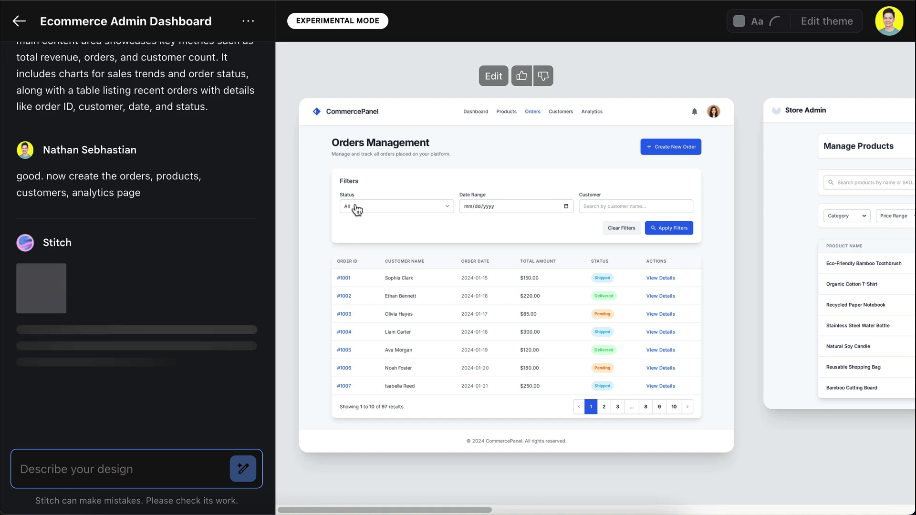
left_click_drag(429, 507, 591, 509)
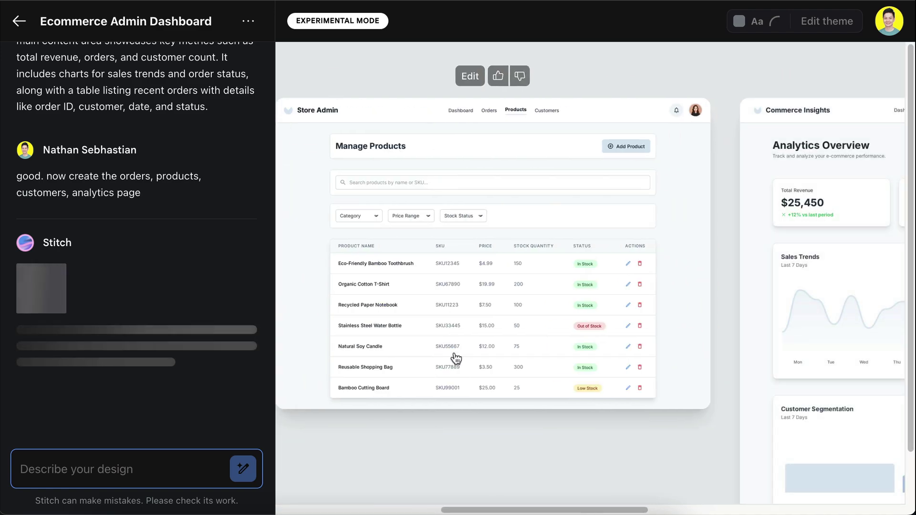
left_click_drag(530, 510, 760, 509)
scroll(553, 342, "down", 3)
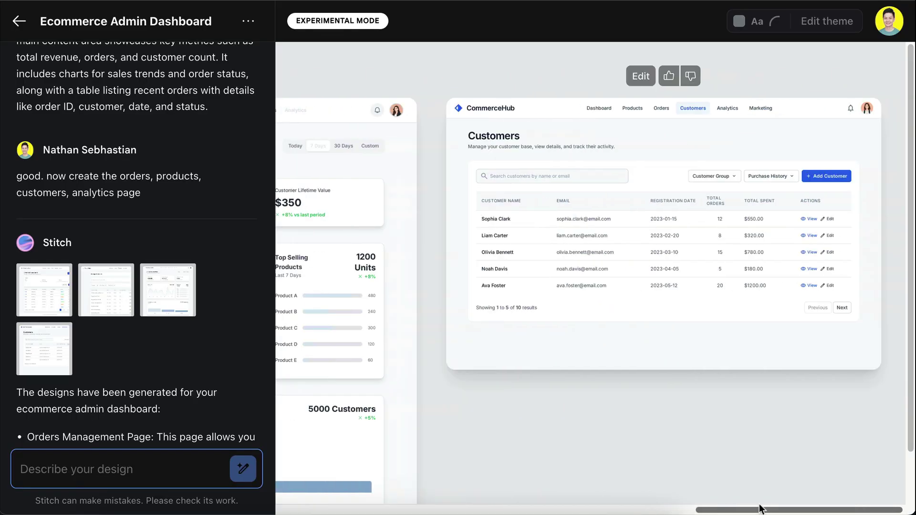
Open the enlarged preview of the Customers page and switch it to the Analytics page.
double_click(640, 271)
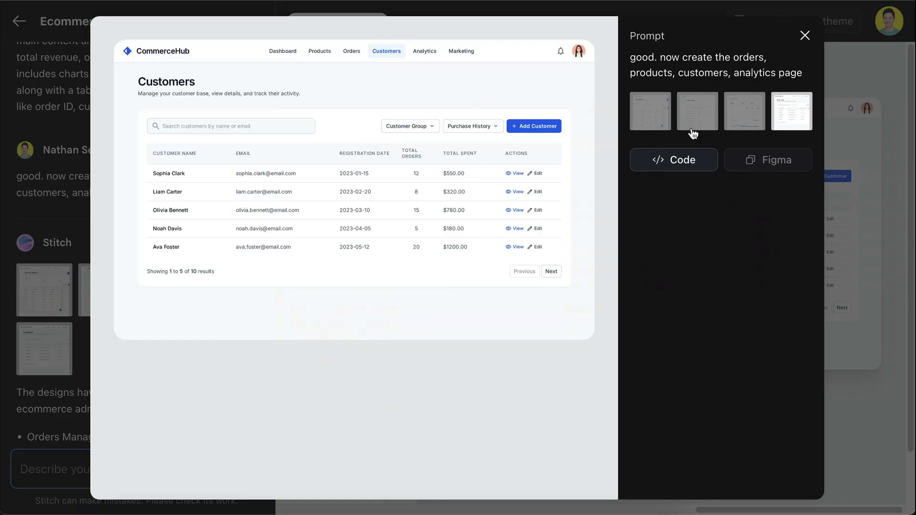
left_click(747, 119)
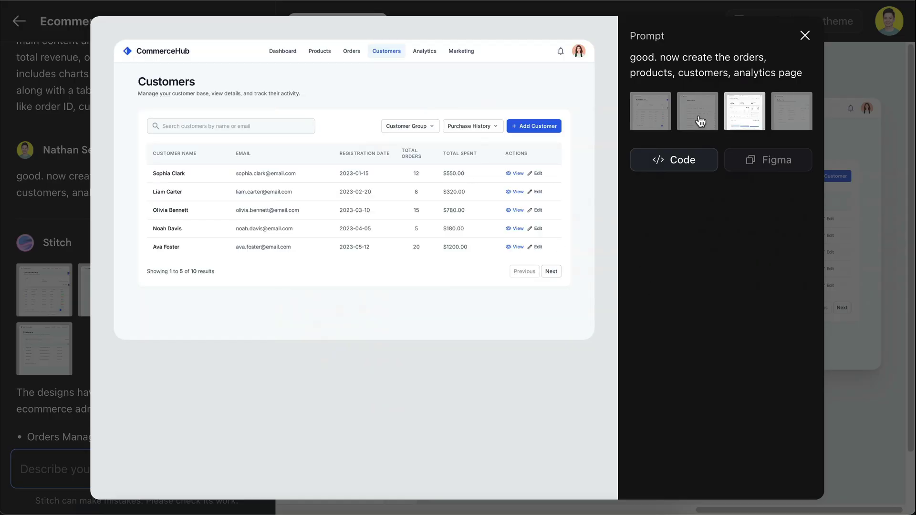
left_click(692, 121)
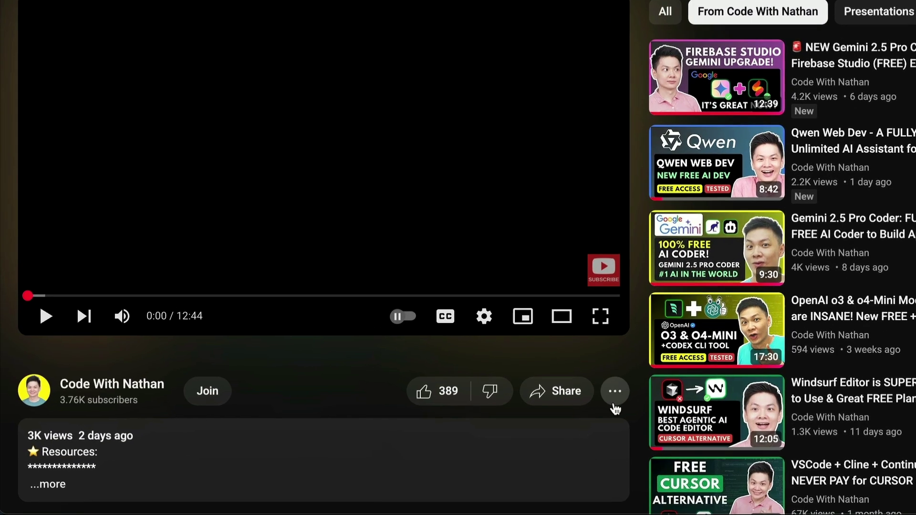
On the YouTube video page, compose a $500.00 Super Thanks with the blue smiling face emoji added to the comment, and submit the purchase.
left_click(557, 403)
left_click(759, 245)
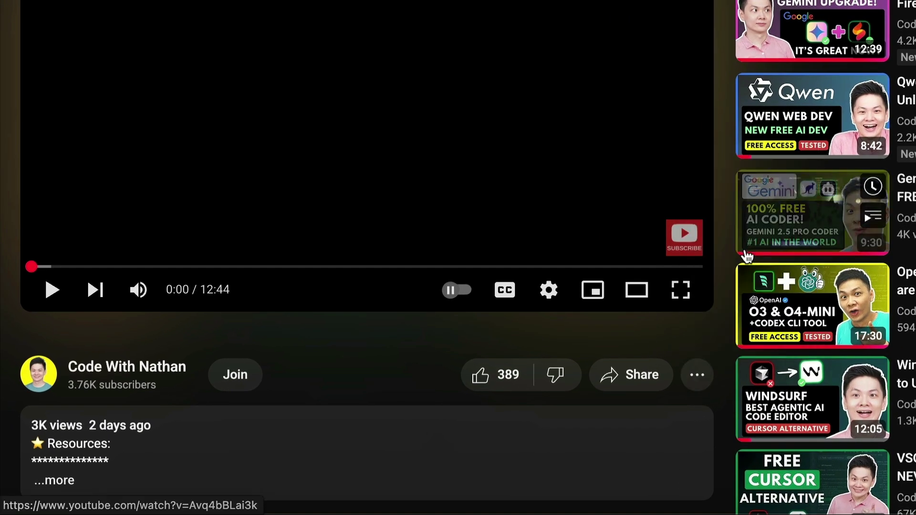
left_click_drag(373, 227, 775, 233)
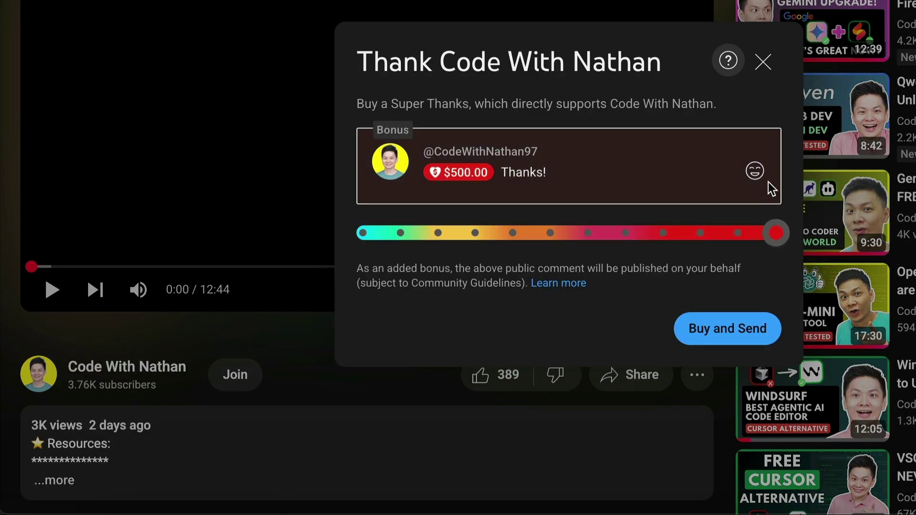
left_click(754, 171)
left_click(414, 323)
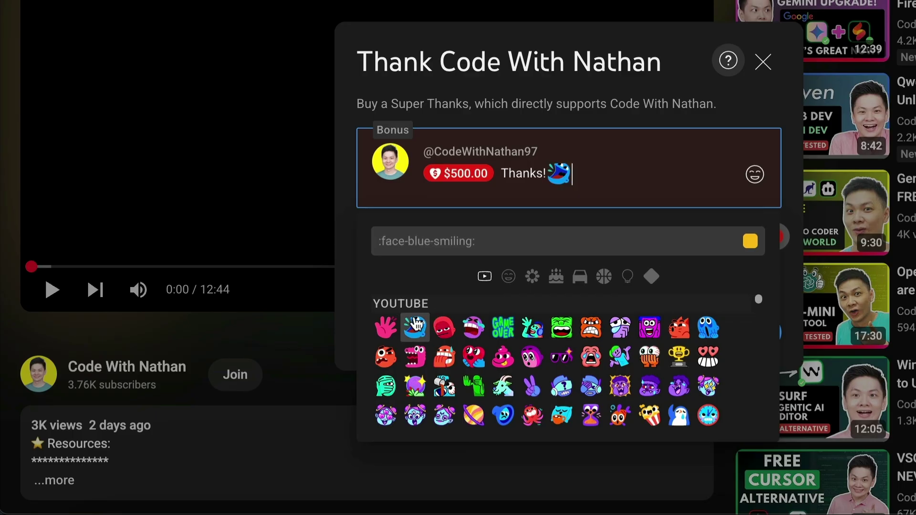
left_click(753, 187)
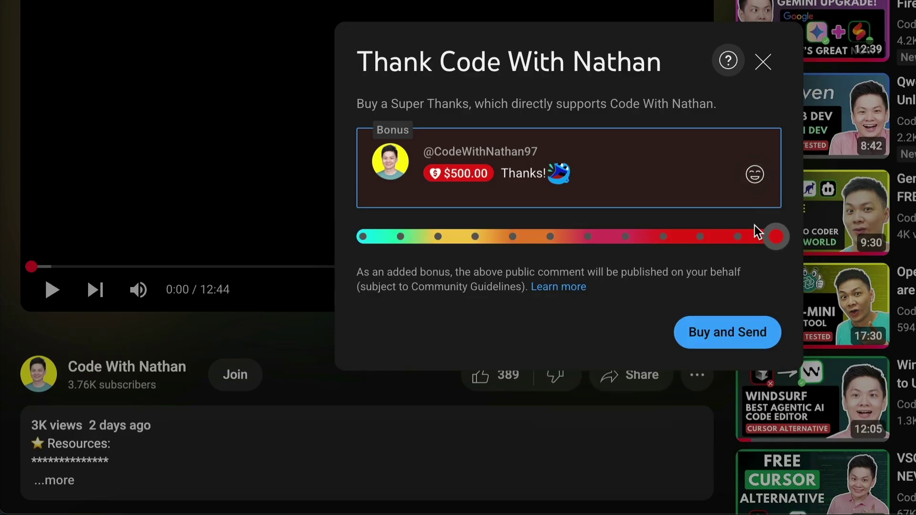
left_click(751, 343)
Open the channel's membership offer and examine the Silver Members perks and the Gold Members tier.
left_click(240, 380)
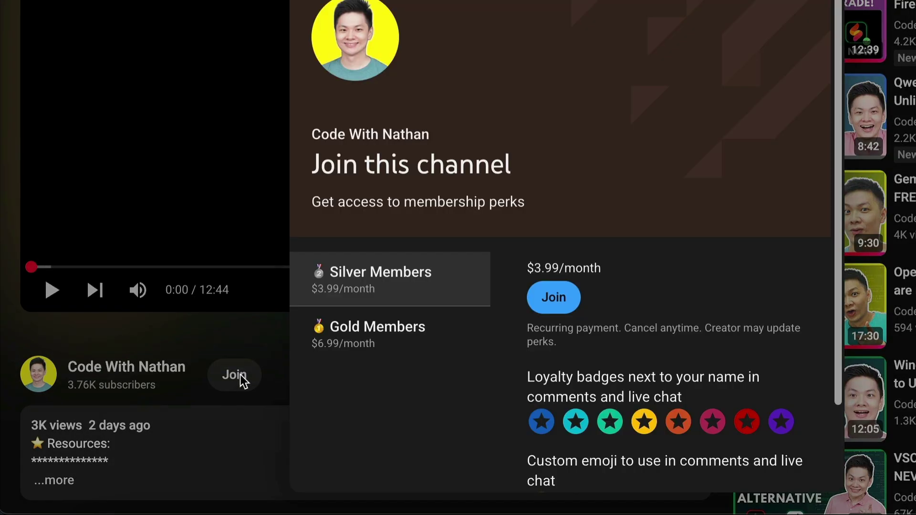
scroll(642, 324, "down", 3)
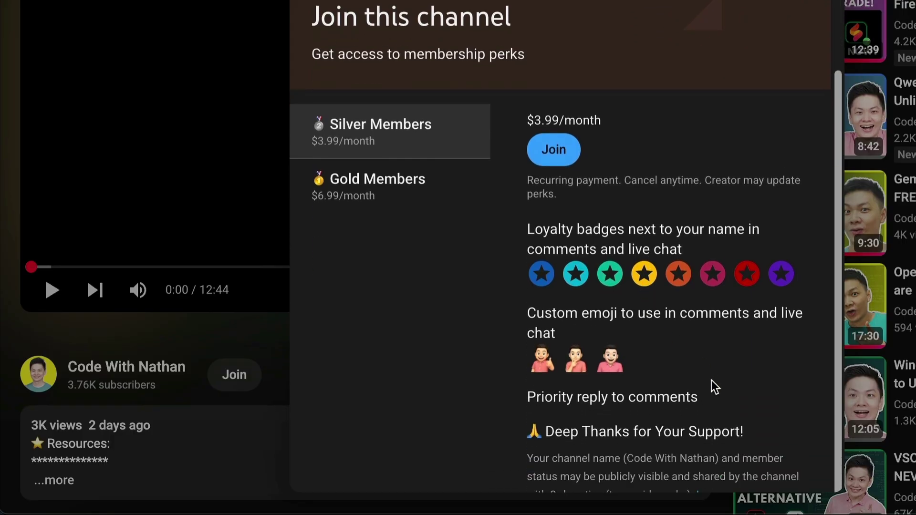
left_click(443, 191)
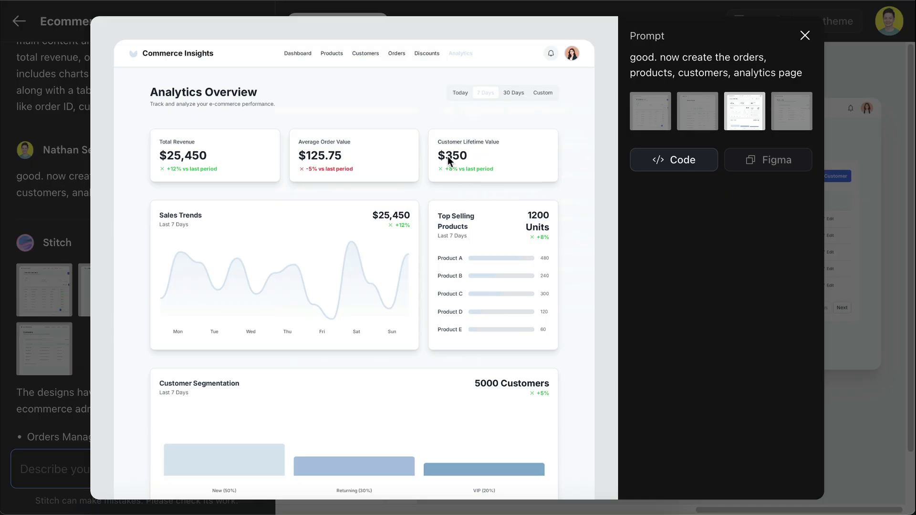
Back in Stitch, examine the full Analytics Overview page in the enlarged preview, then close it.
scroll(448, 159, "down", 3)
scroll(448, 158, "up", 3)
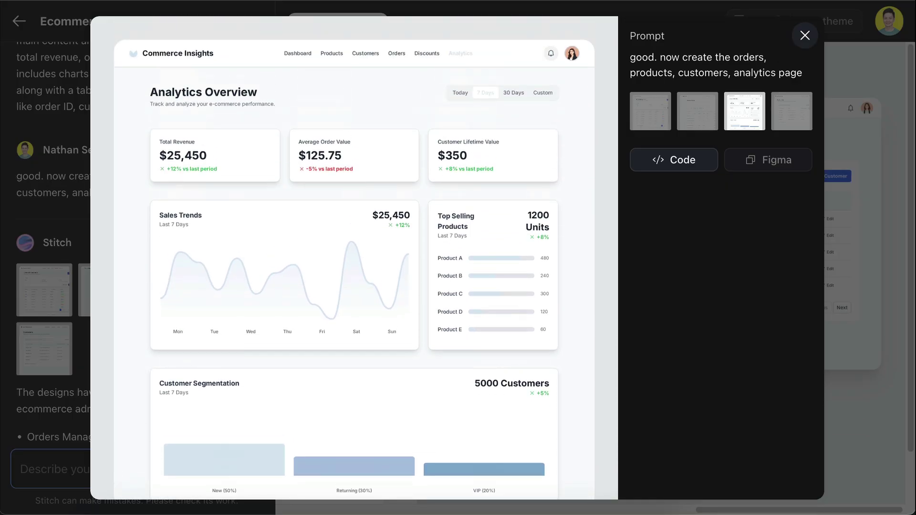
left_click(803, 37)
Compare the enlarged previews of the Orders, Products, Analytics and Customers pages, return to Products and close the preview.
left_click_drag(711, 508, 301, 486)
scroll(301, 487, "left", 2)
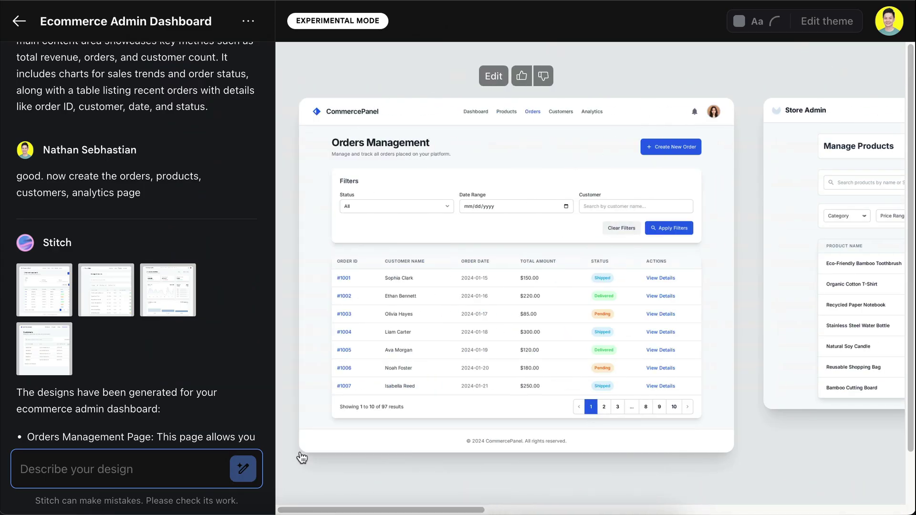
left_click(502, 323)
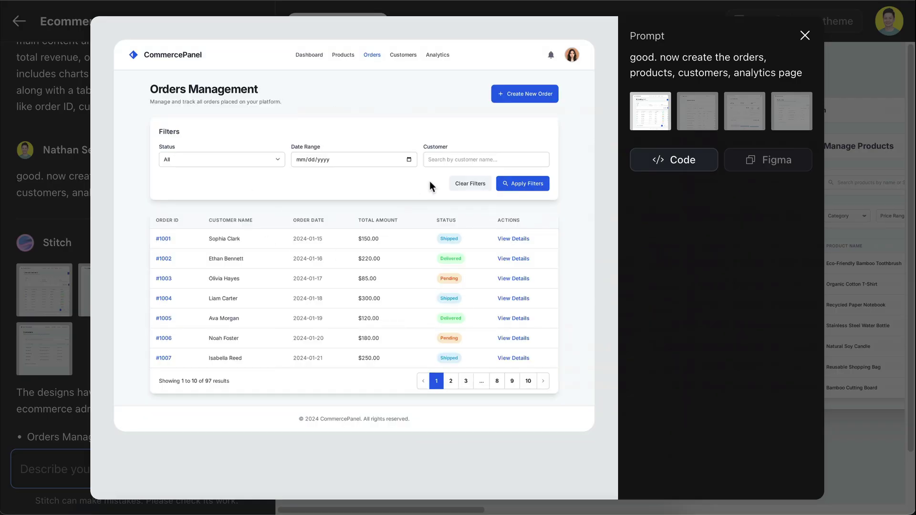
left_click(701, 125)
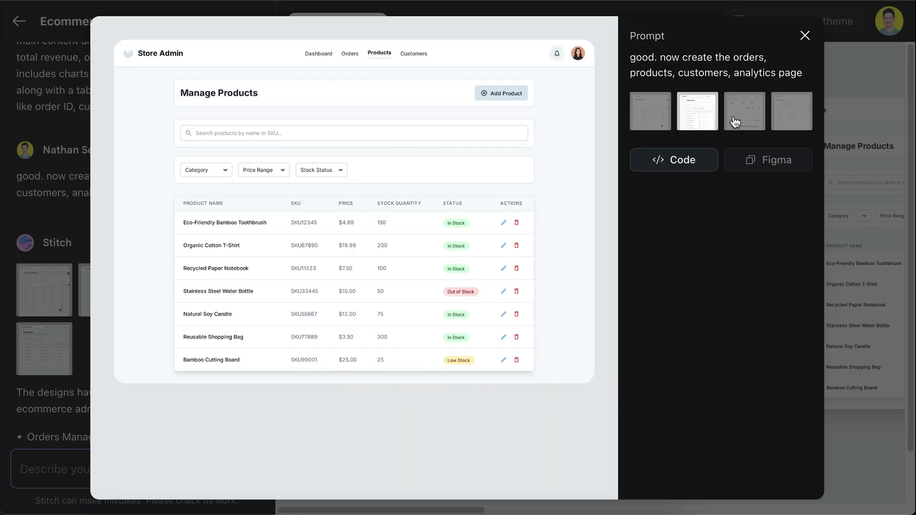
left_click(744, 120)
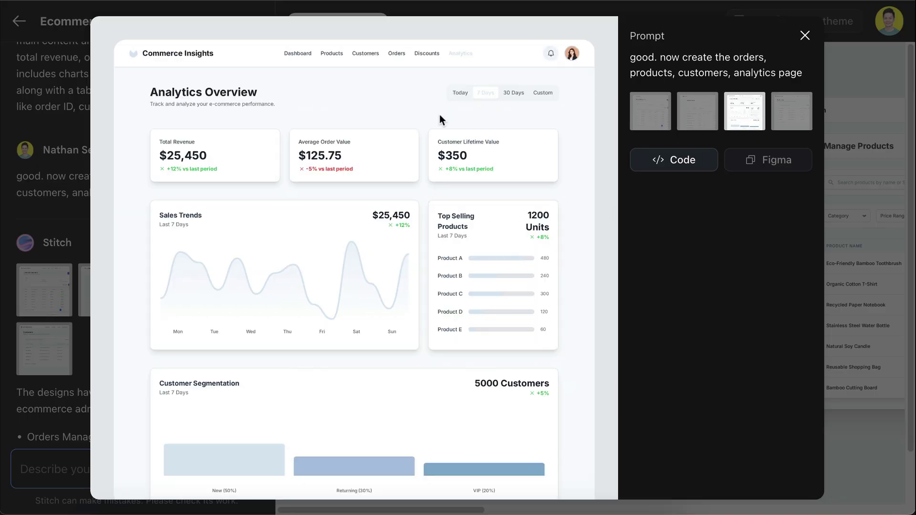
left_click(779, 113)
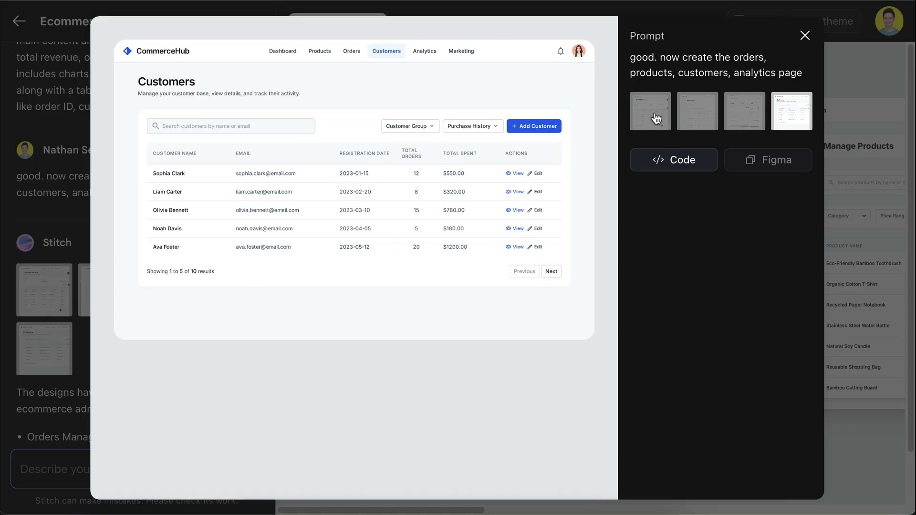
left_click(687, 118)
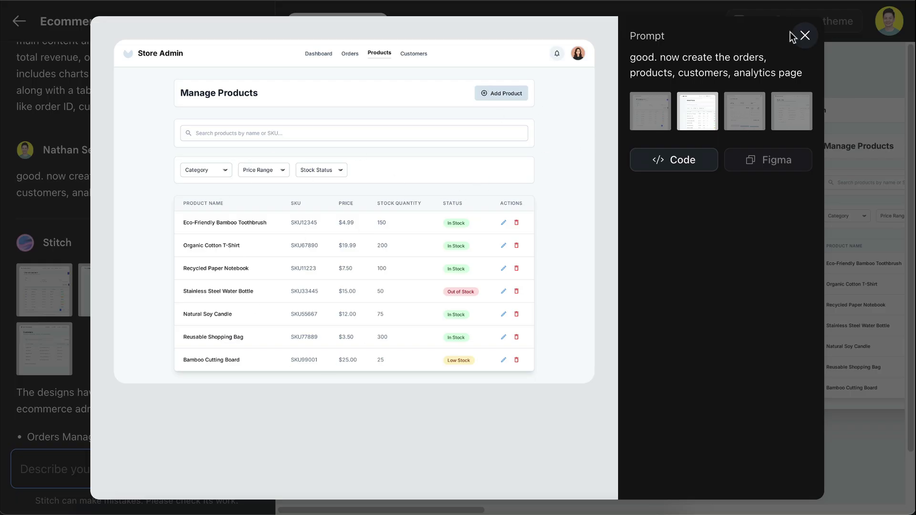
left_click(804, 36)
scroll(202, 314, "down", 6)
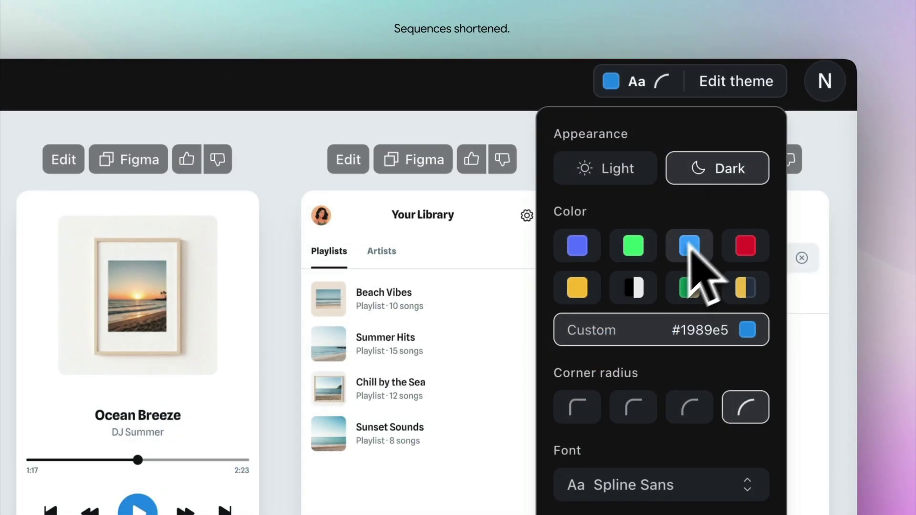
Apply a theme to the music app with the yellow color #FAC638, the smallest corner radius and a different font.
left_click(577, 287)
left_click(577, 407)
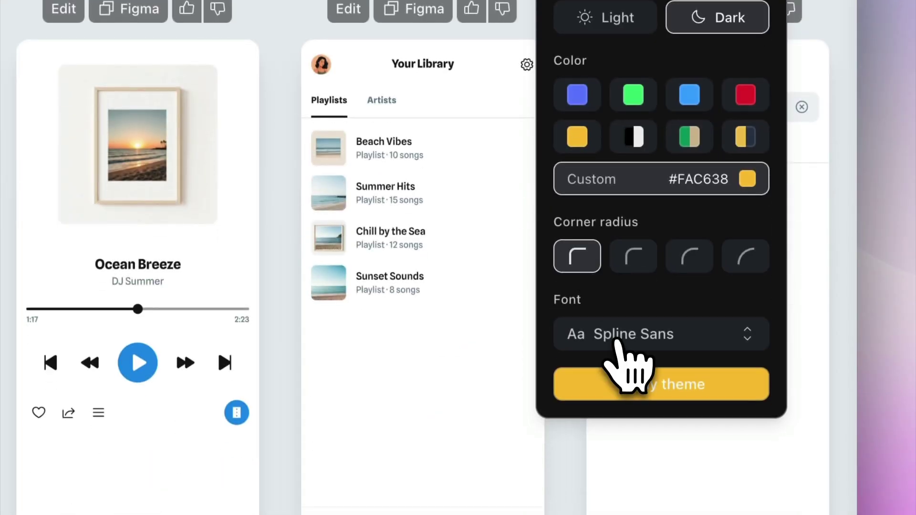
left_click(620, 485)
left_click(623, 125)
left_click(637, 389)
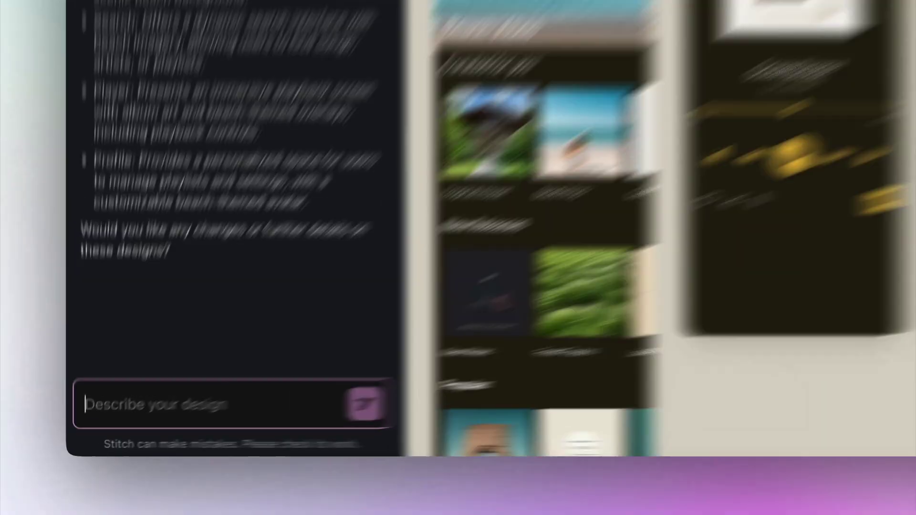
Request the change "add a search function to the home screen" and copy the updated home screen for Figma.
type("add a search function to the home s")
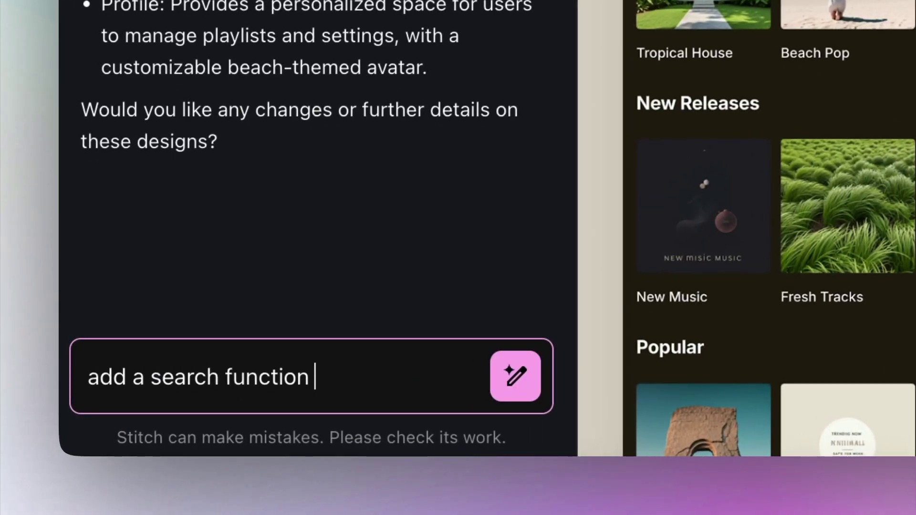
type("creen")
left_click(515, 376)
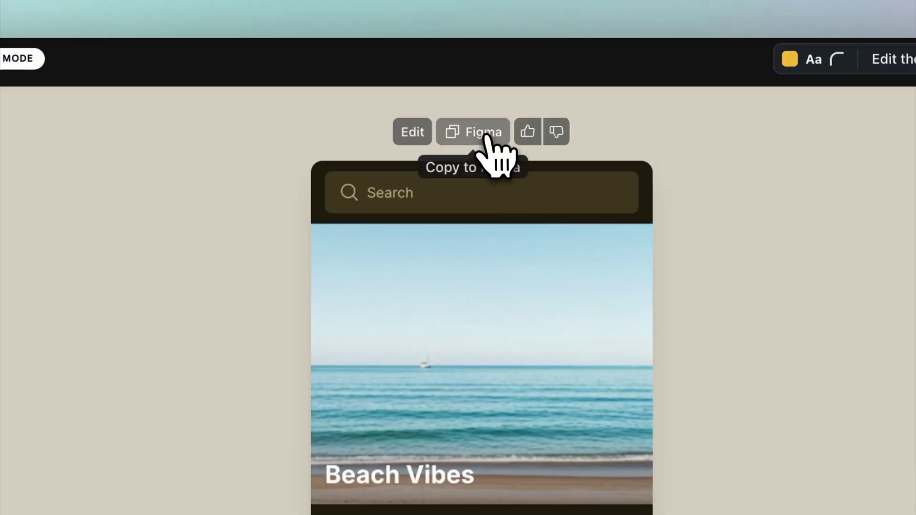
left_click(555, 111)
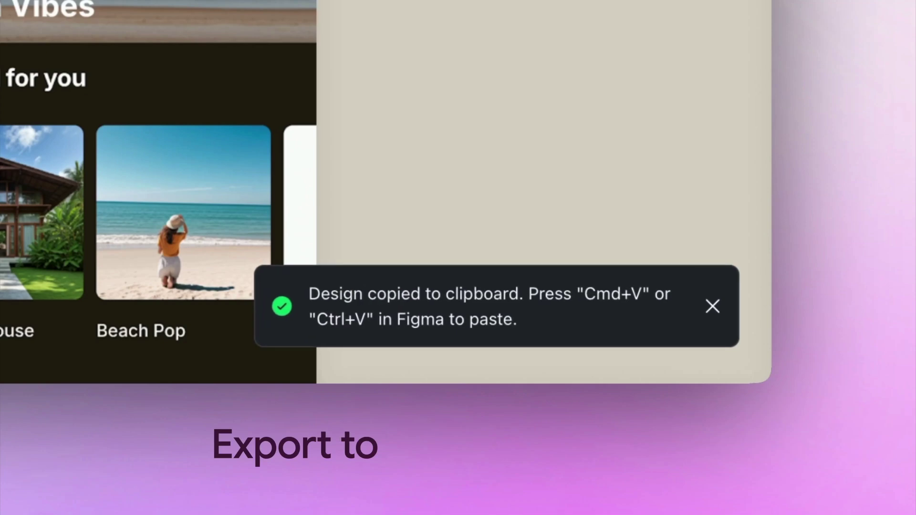